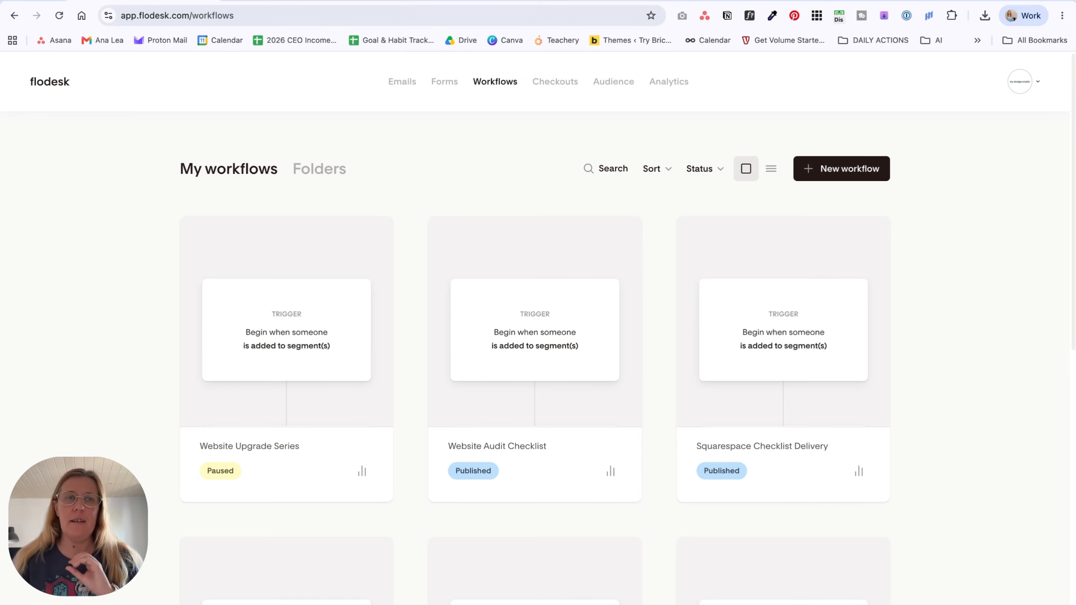
# Create a new workflow from scratch, name it "Evergreen Nes" and save it.
pyautogui.press('super+t')
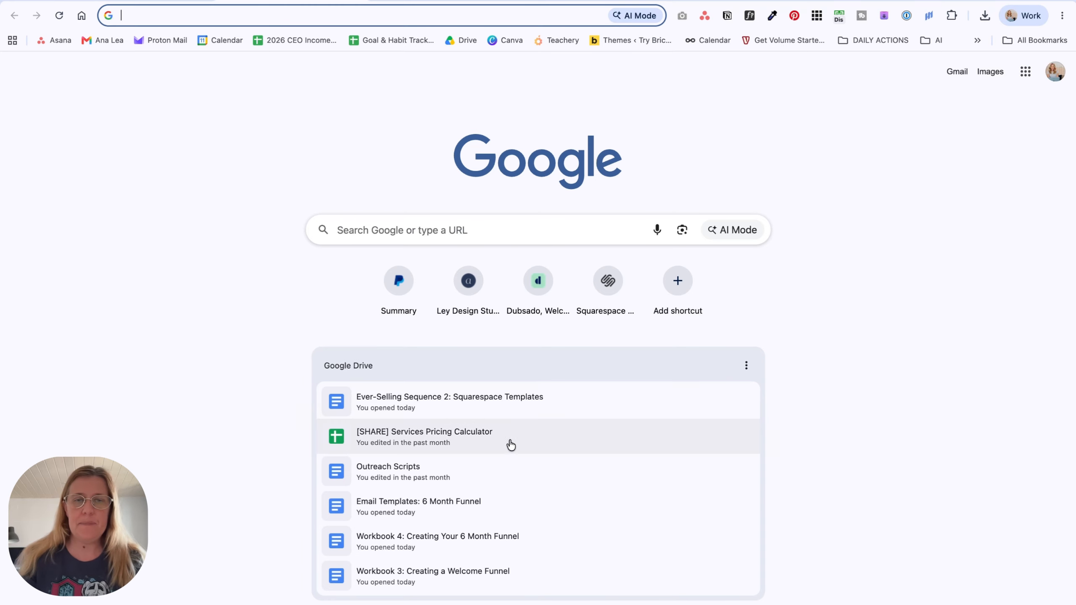
pyautogui.press('super+w')
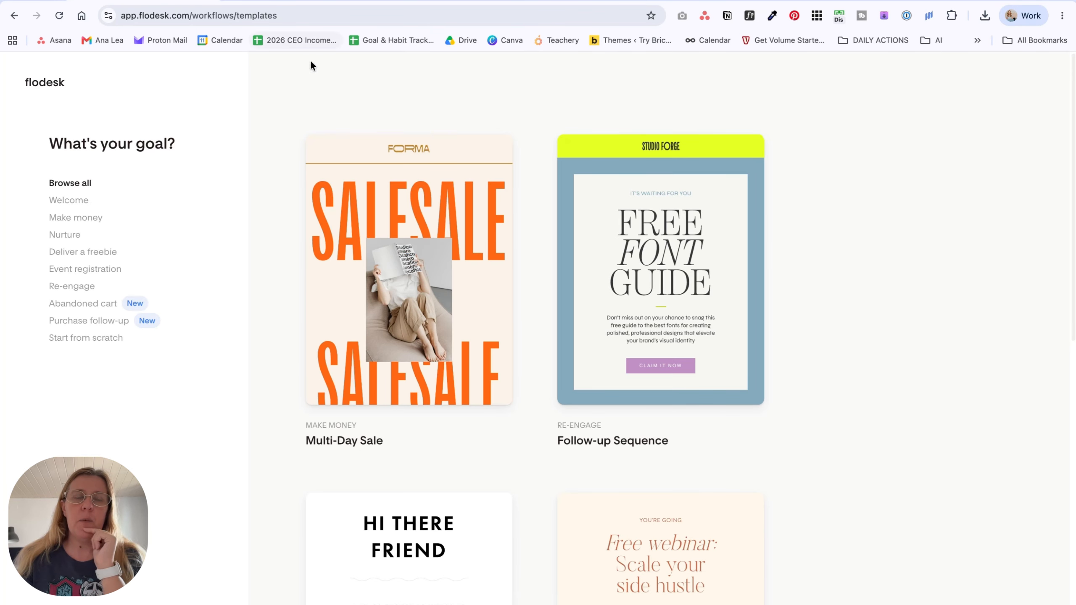
pyautogui.click(78, 339)
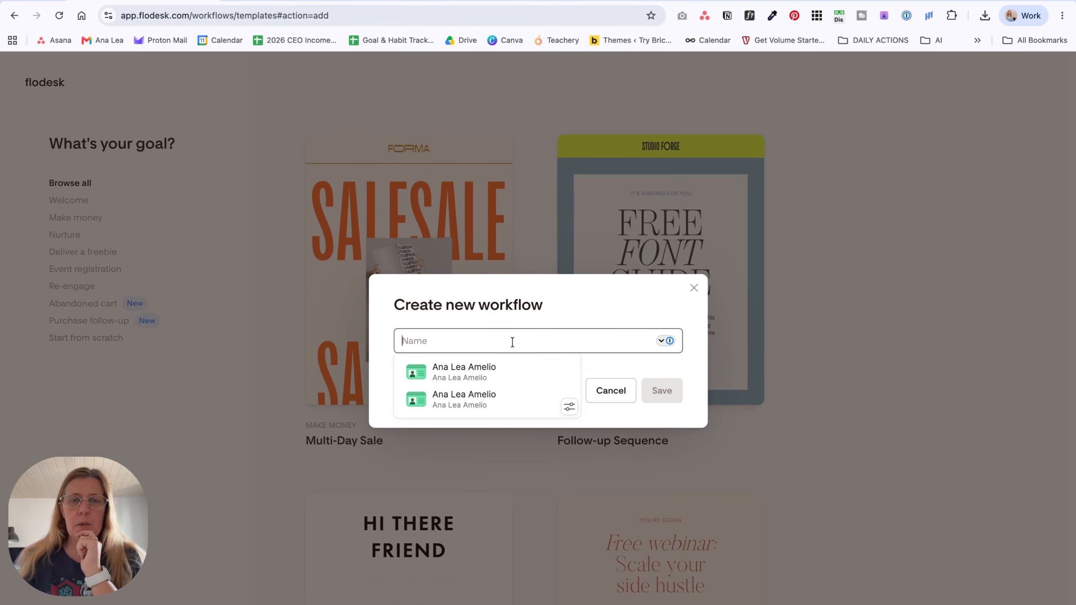
pyautogui.write('Eve')
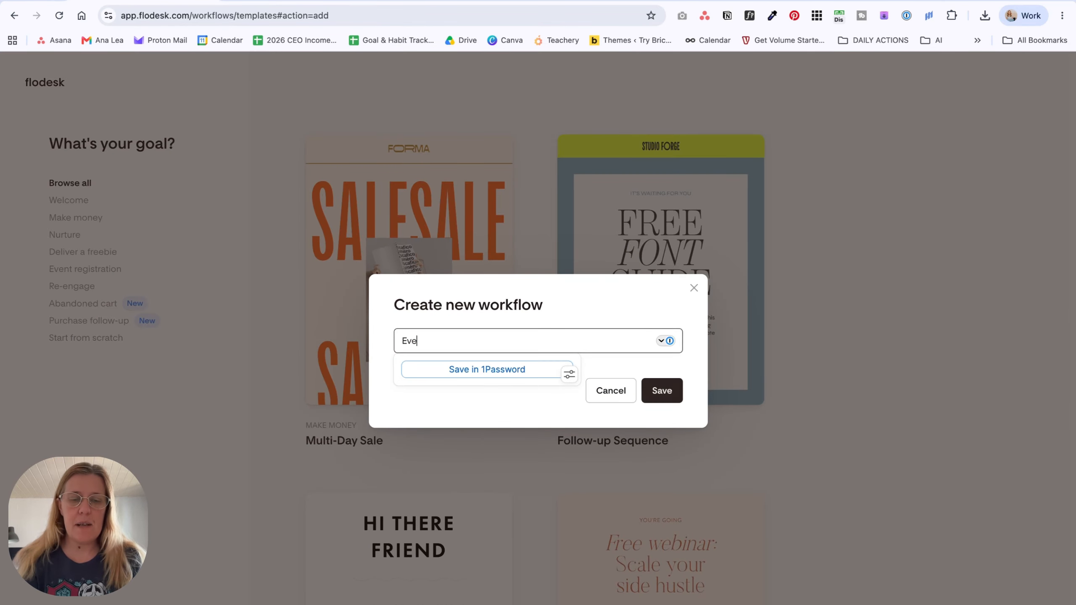
pyautogui.write('rgreen Nes')
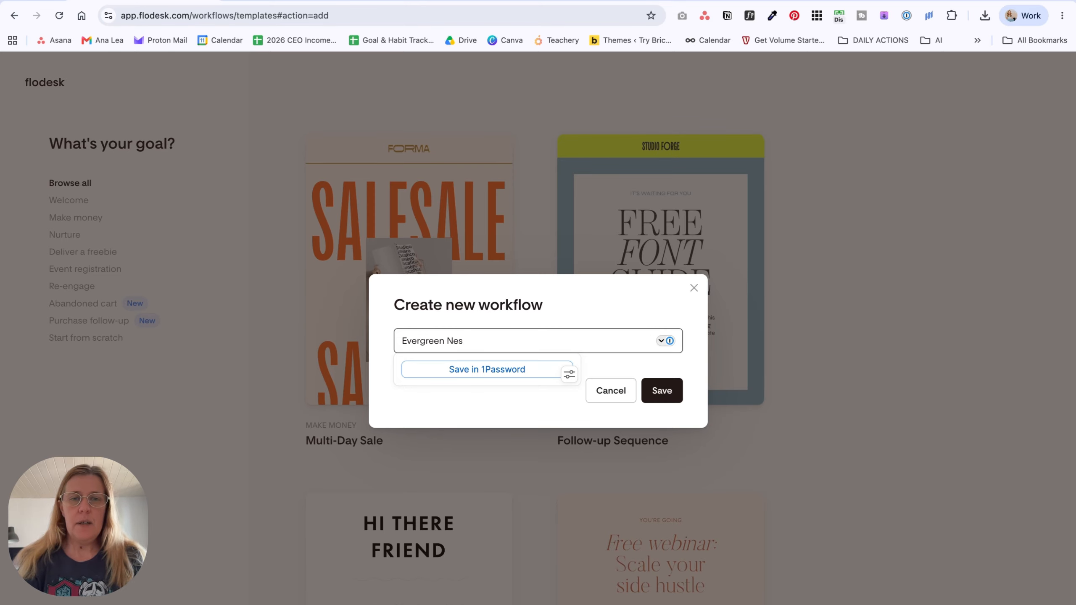
pyautogui.click(668, 396)
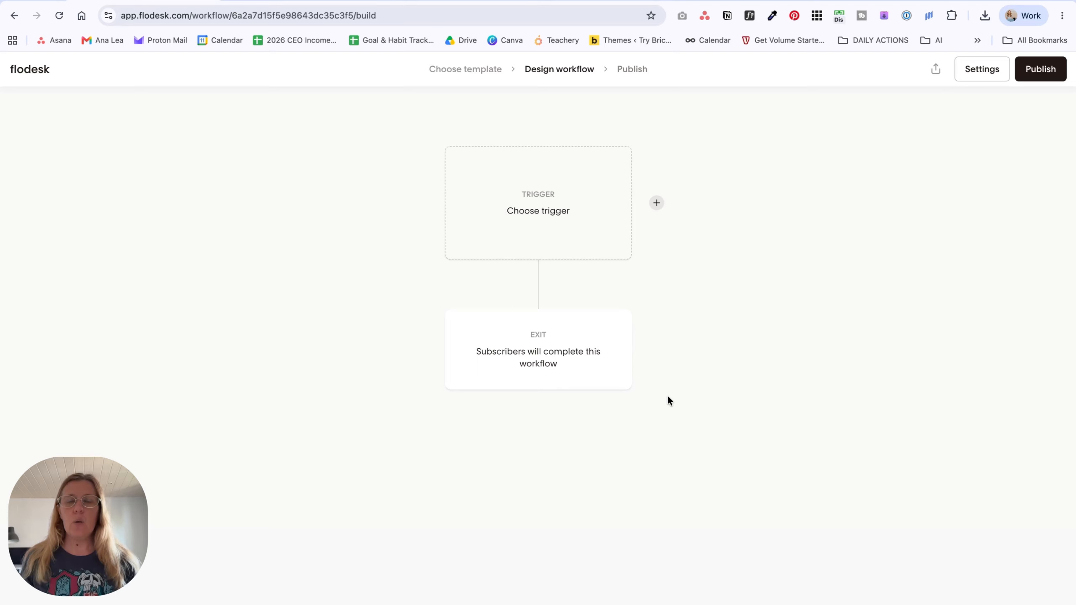
# Set the workflow trigger to begin when someone is added to the Evergreen Newsletter segment.
pyautogui.click(532, 211)
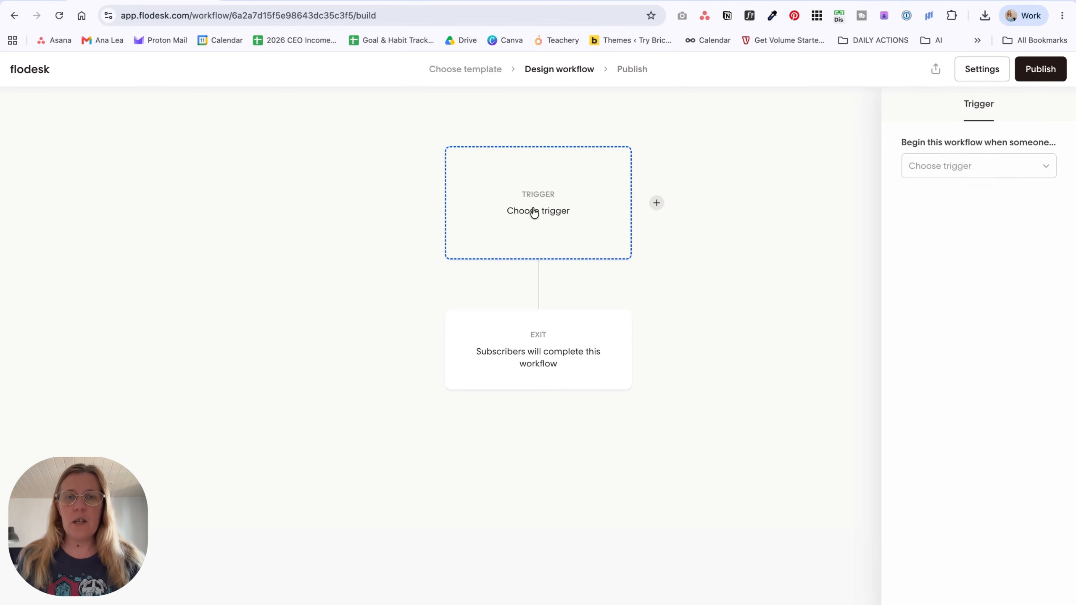
pyautogui.click(957, 171)
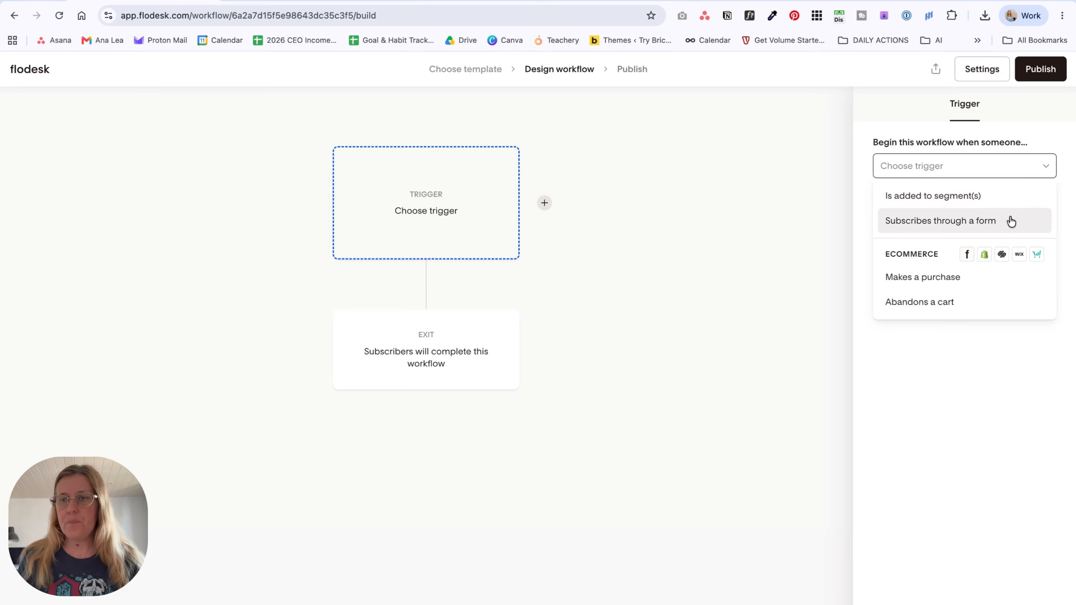
pyautogui.click(1001, 207)
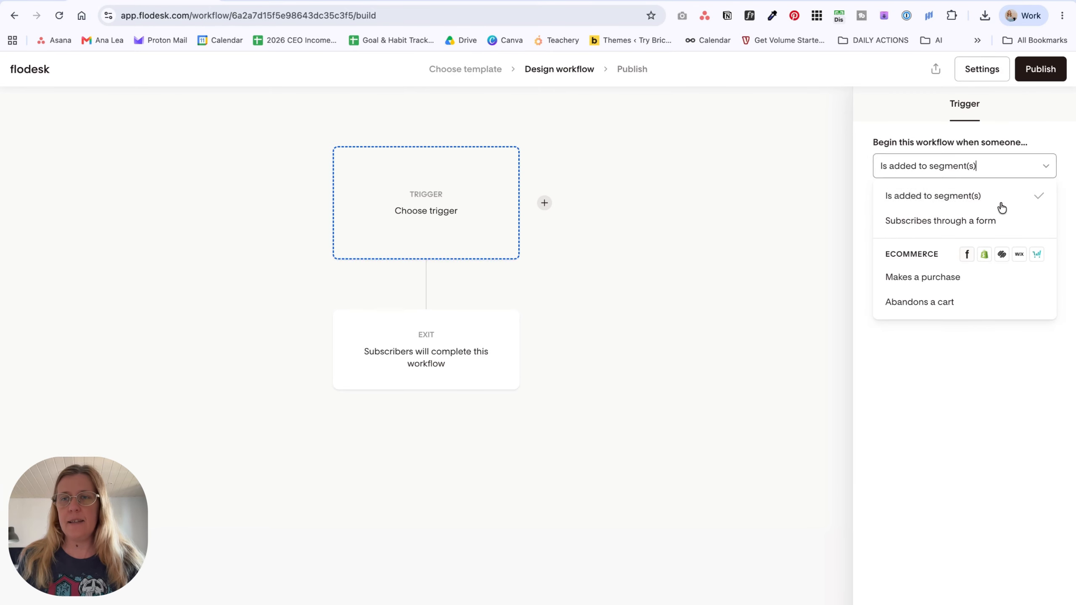
pyautogui.click(990, 224)
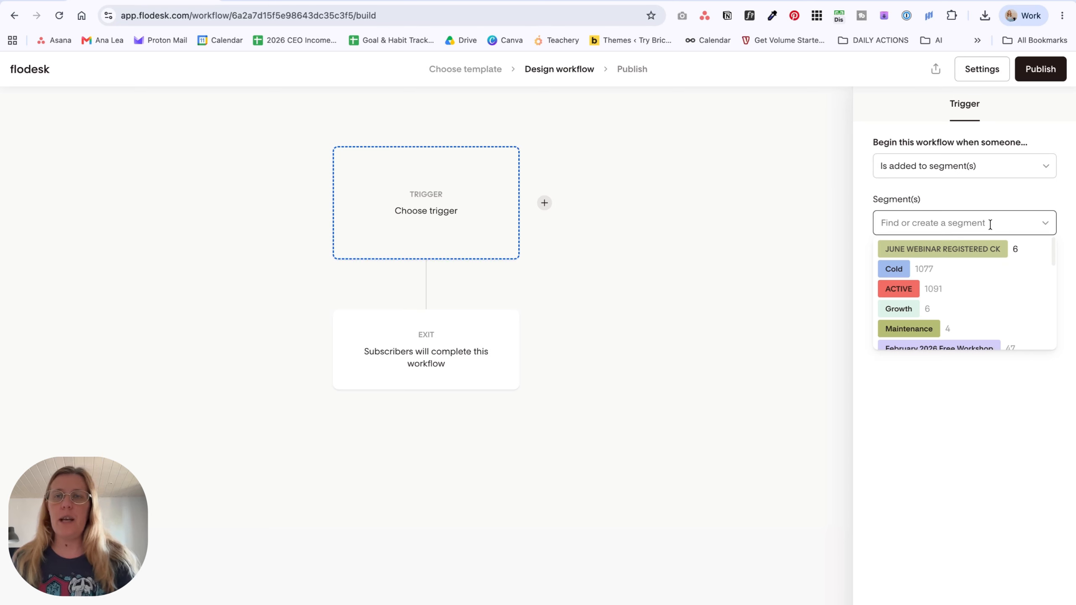
pyautogui.write('Ev')
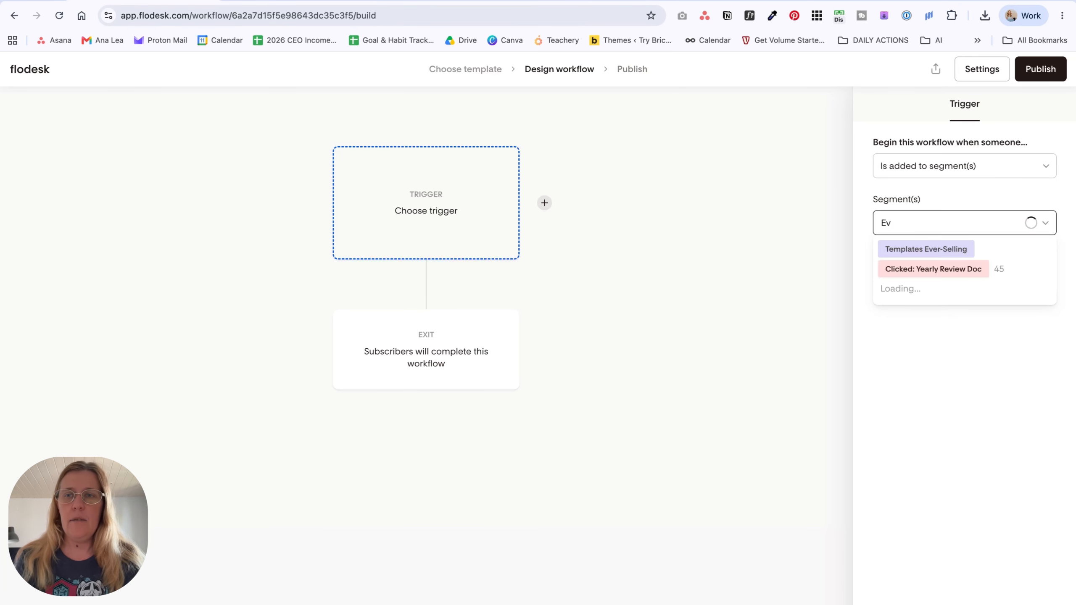
pyautogui.write('ergr')
pyautogui.press('Return')
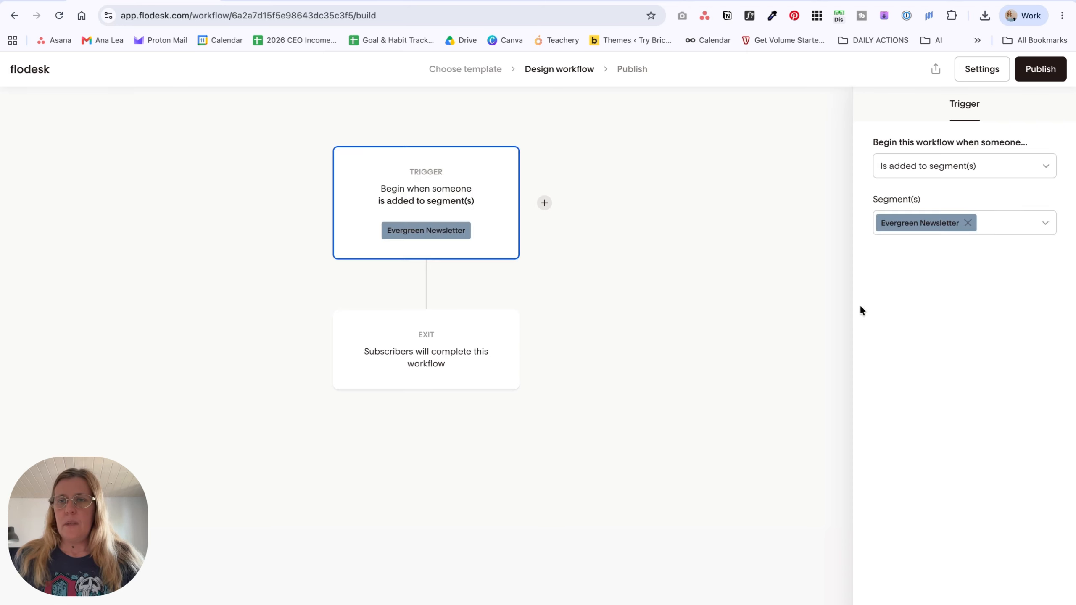
# Add an email step between the trigger and the exit of the workflow.
pyautogui.moveTo(434, 290)
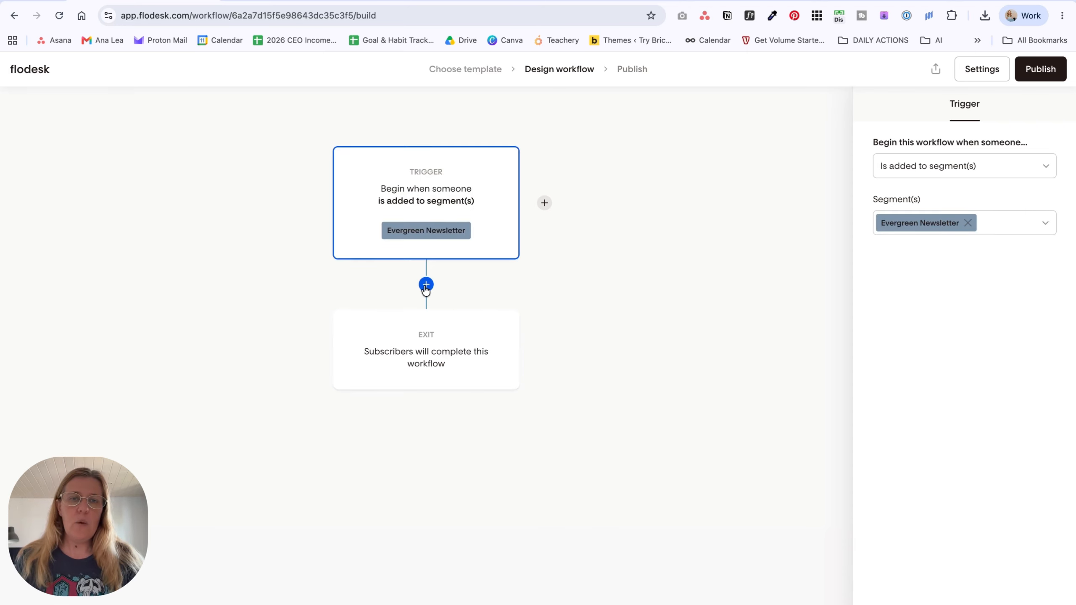
pyautogui.click(426, 289)
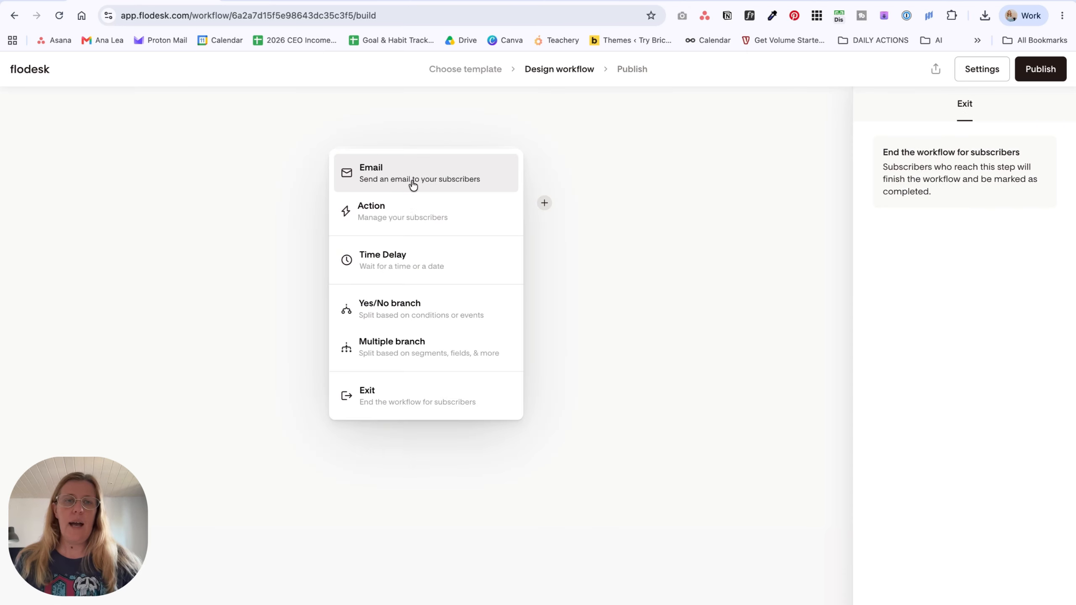
pyautogui.click(432, 185)
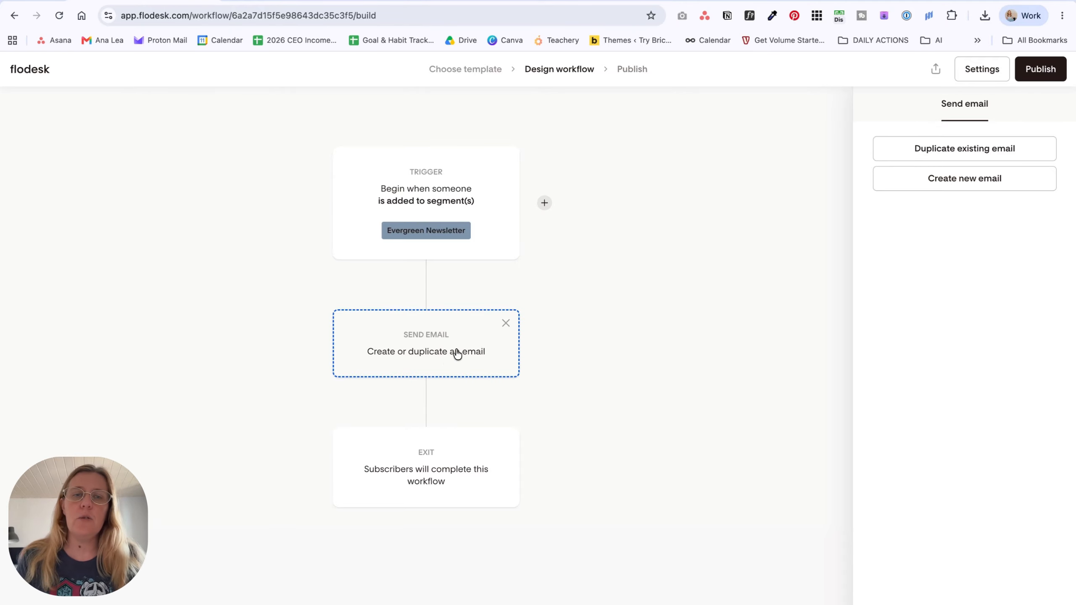
# Filter the existing emails to drafts and duplicate "Website Upgrade Series w Services Promo" into the email step.
pyautogui.click(988, 151)
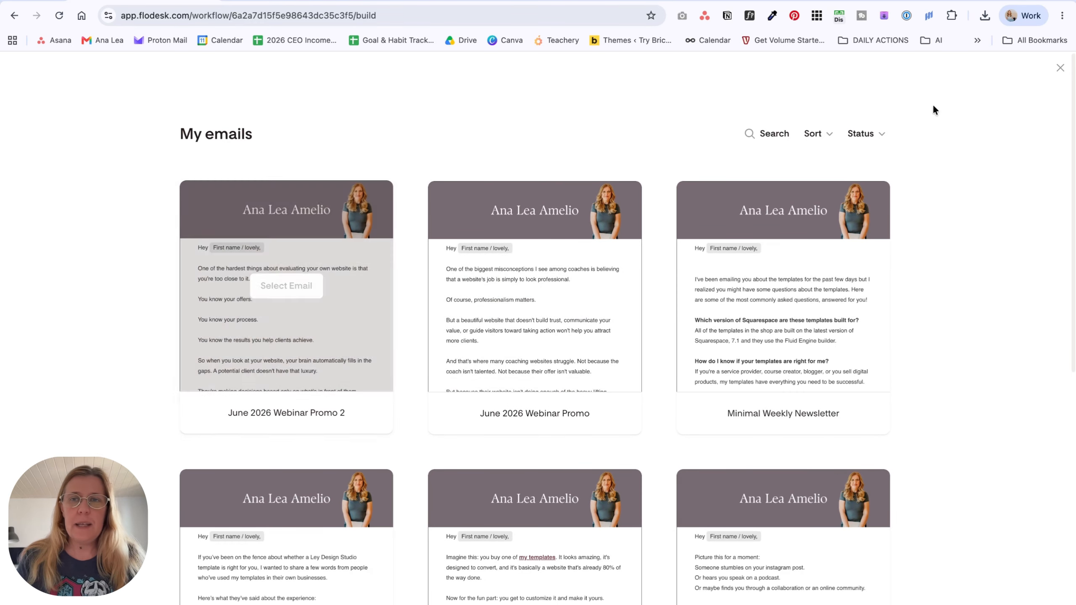
pyautogui.click(777, 147)
pyautogui.click(830, 136)
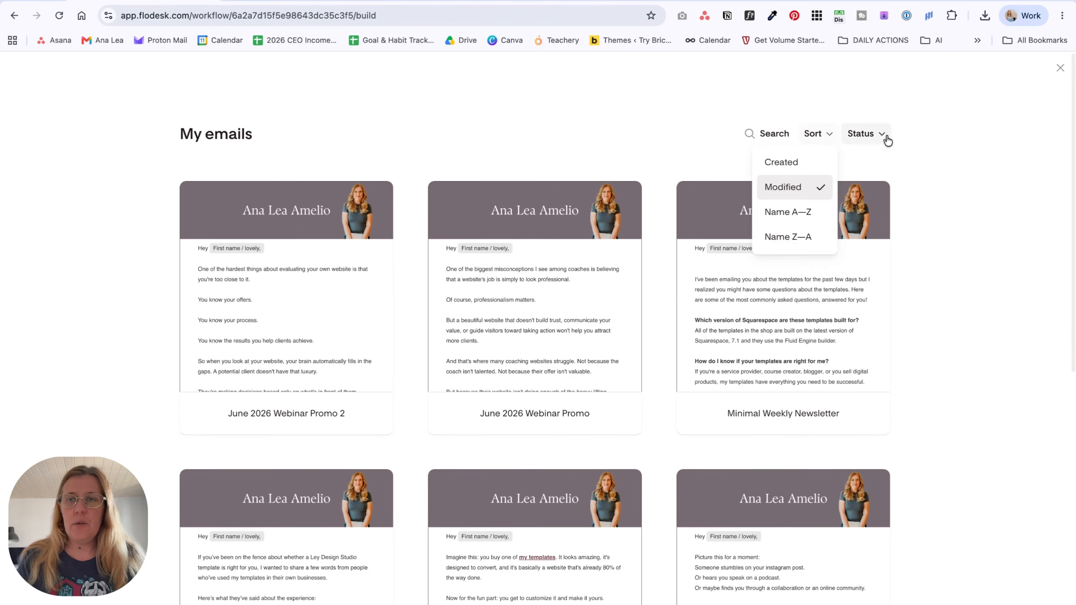
pyautogui.click(882, 135)
pyautogui.click(826, 239)
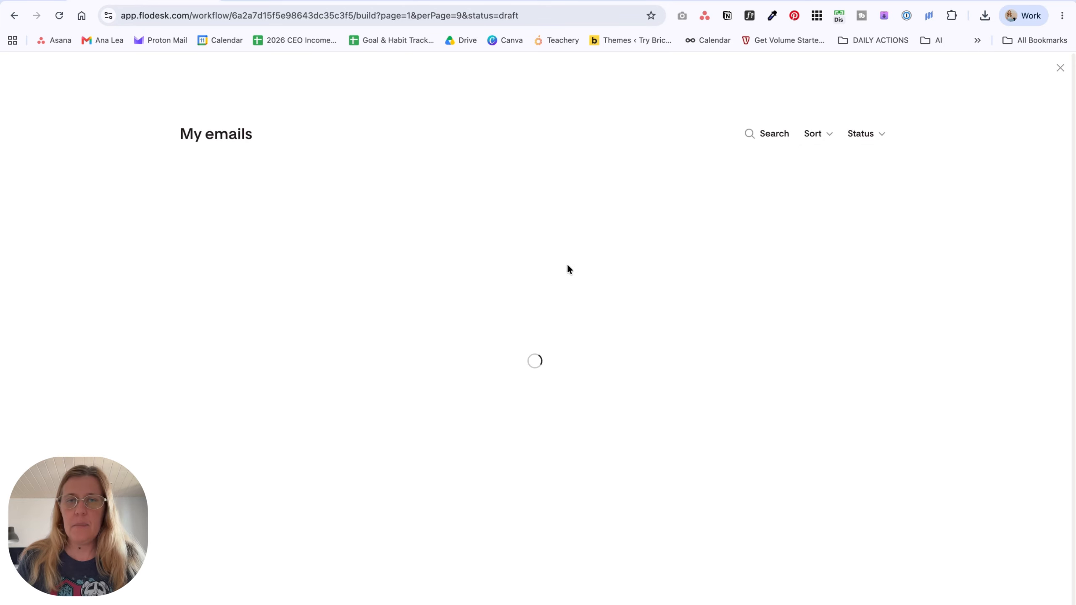
pyautogui.moveTo(504, 243)
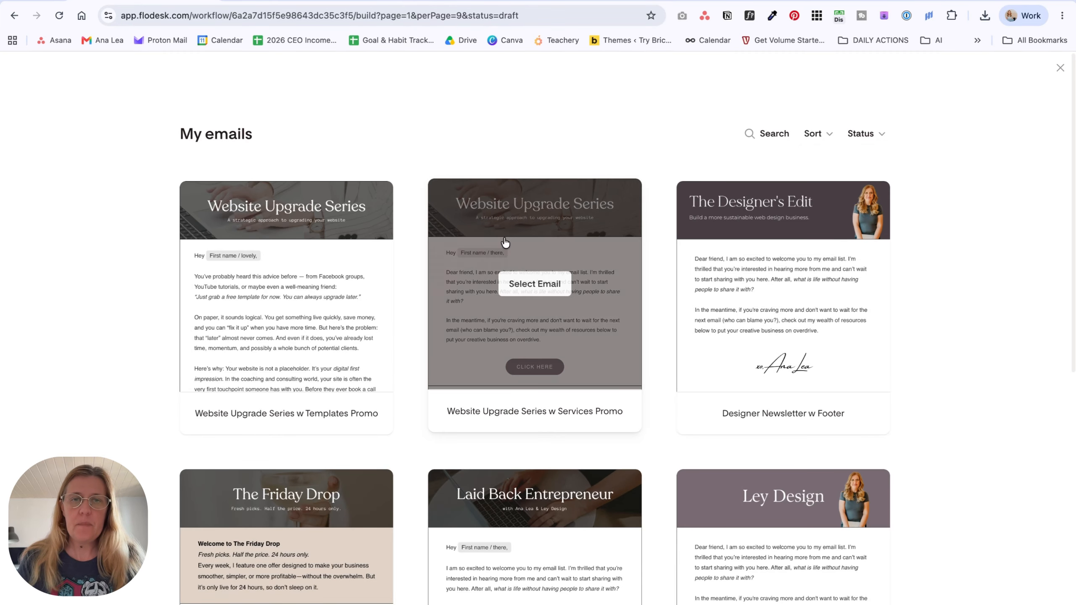
pyautogui.click(559, 292)
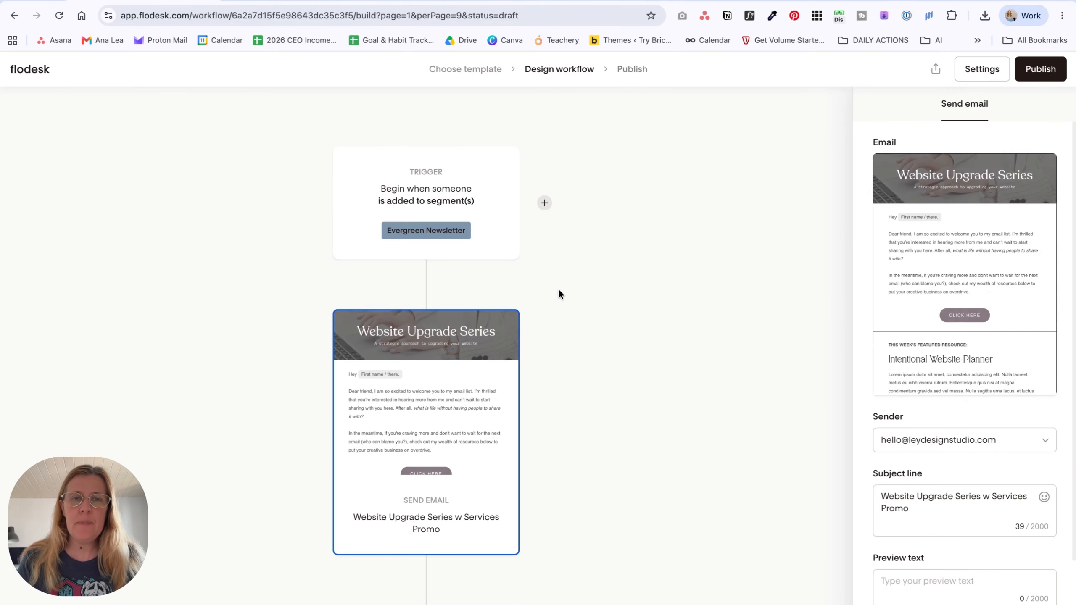
# Set the subject to Why “just start with a free template” can cost you clients, and fill the body with Email 1's text from Google Docs.
pyautogui.moveTo(970, 280)
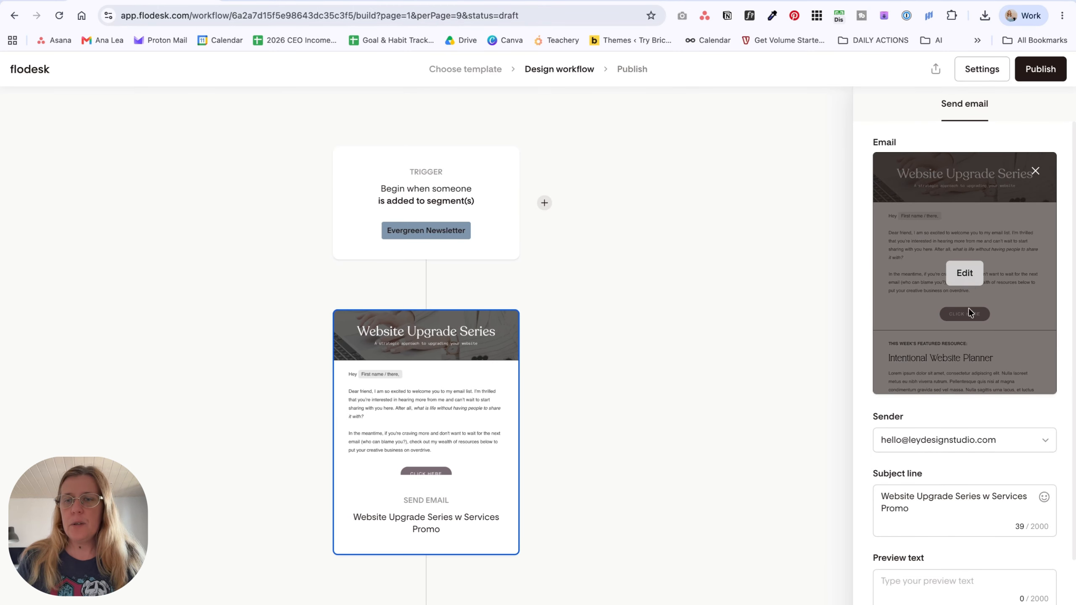
pyautogui.click(280, 3)
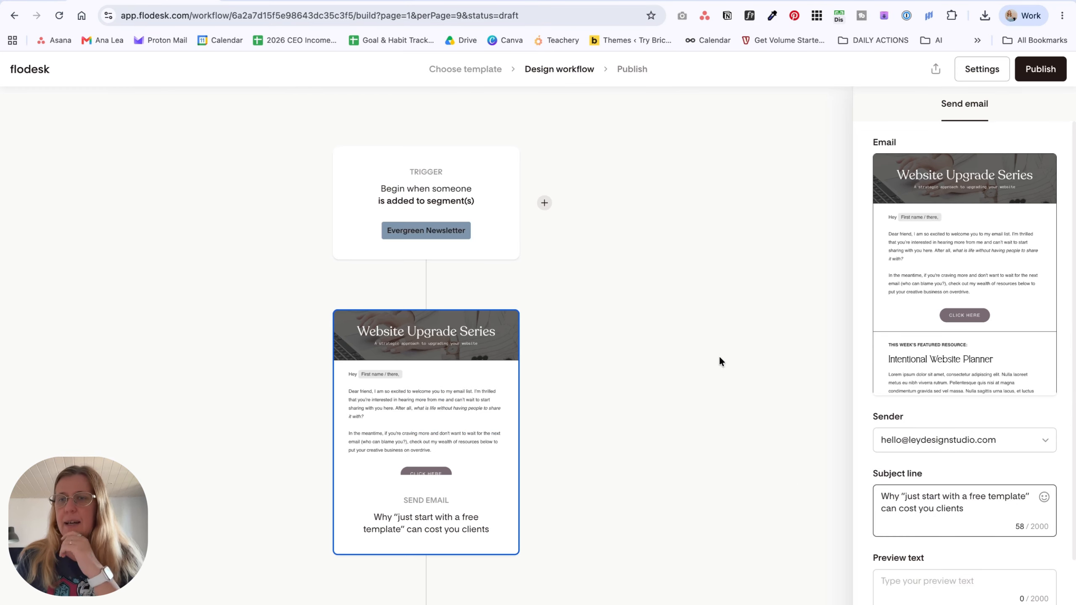
pyautogui.click(962, 275)
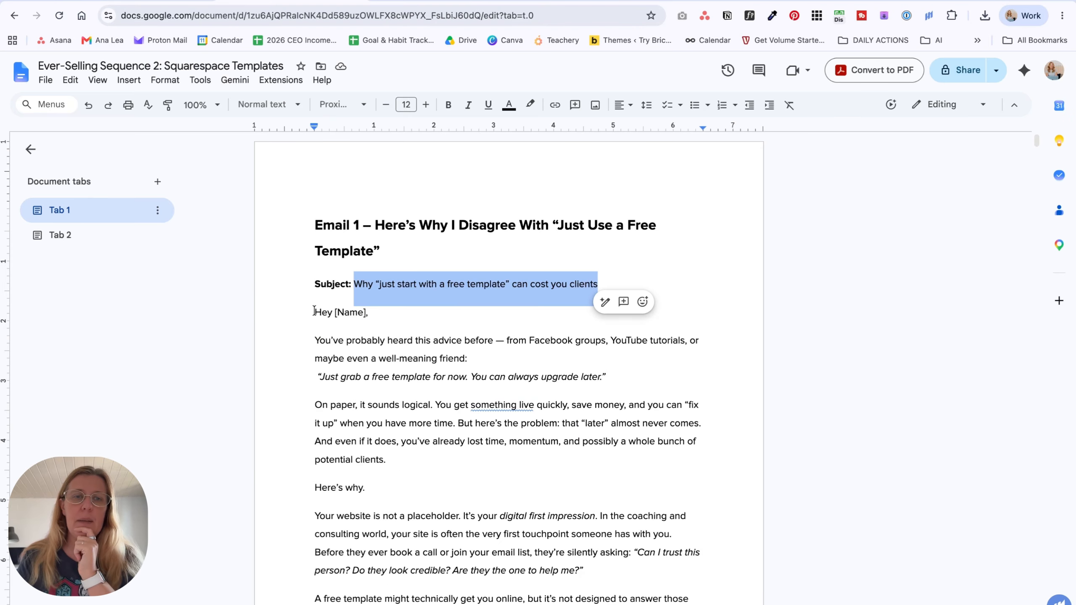
pyautogui.moveTo(315, 340); pyautogui.dragTo(509, 446)
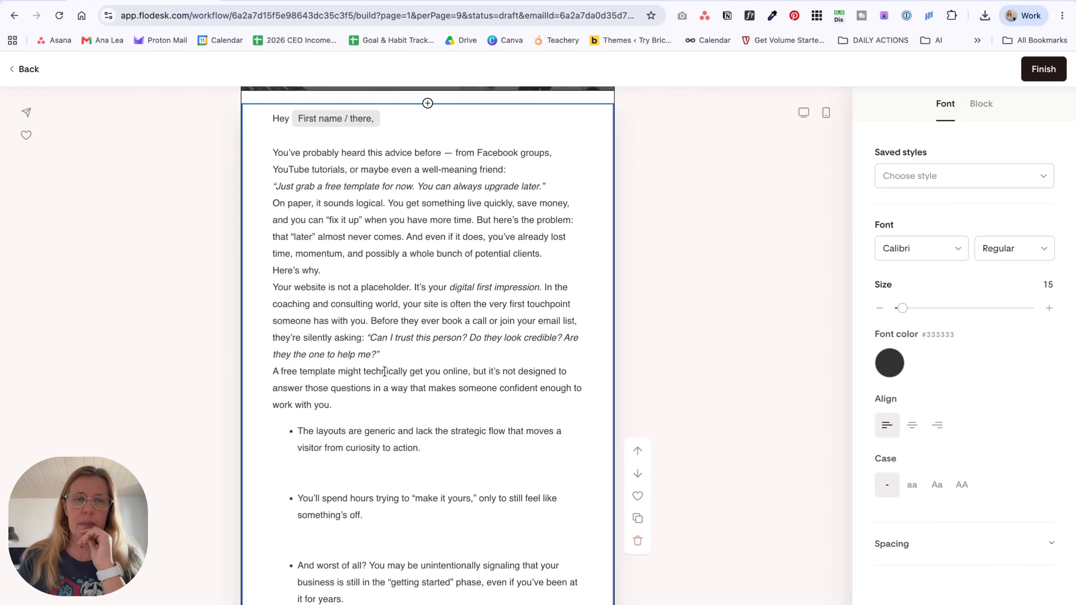
# Remove the extra blank lines between and below the three bullet points in the email body.
pyautogui.scroll(-3, 363, 413)
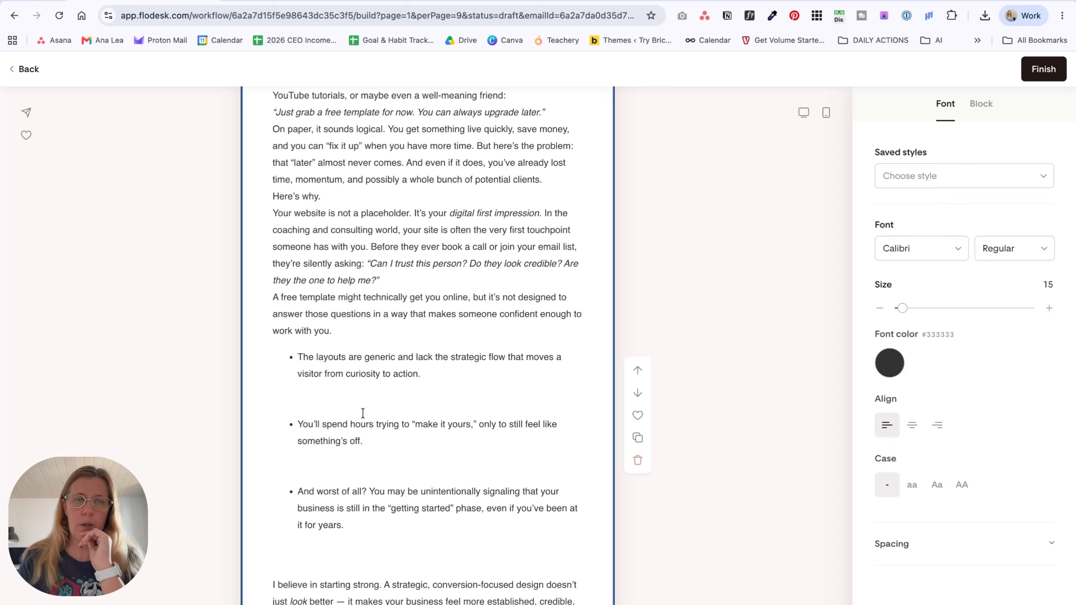
pyautogui.click(363, 413)
pyautogui.press('BackSpace')
pyautogui.press('BackSpace')
pyautogui.click(355, 443)
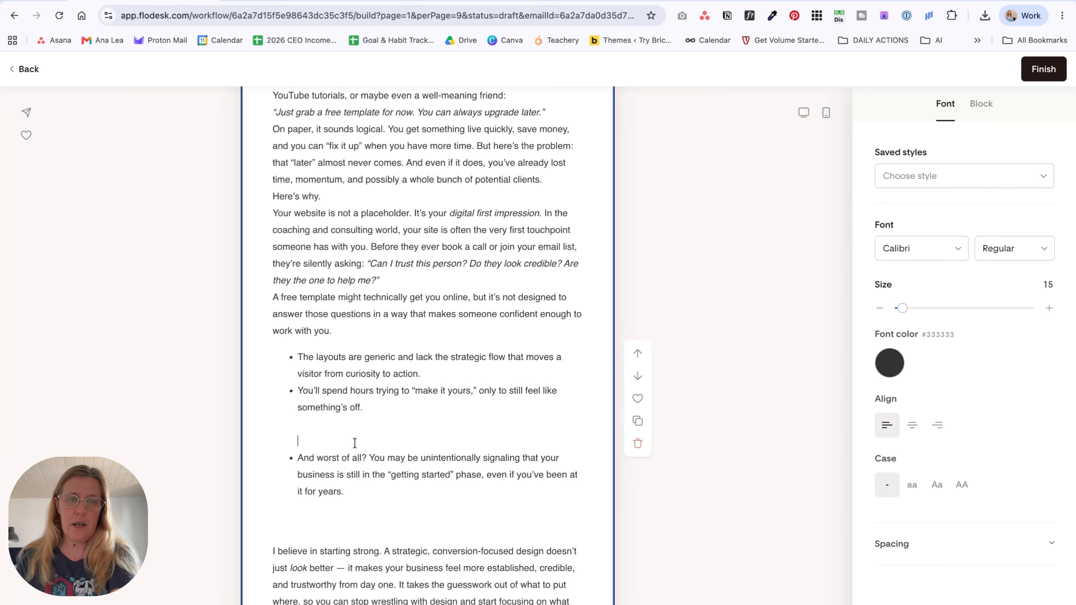
pyautogui.press('BackSpace')
pyautogui.press('BackSpace')
pyautogui.click(341, 499)
pyautogui.press('BackSpace')
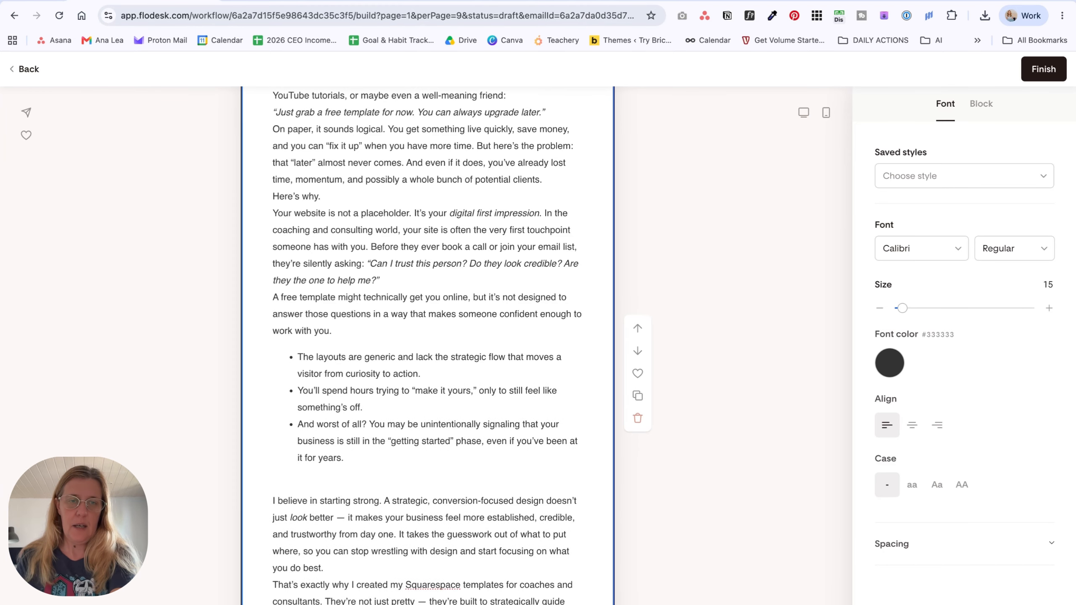
# Insert a blank line after the "help me?" paragraph, after "Here’s why." and after the paragraph ending "potential clients.".
pyautogui.click(397, 281)
pyautogui.press('Return')
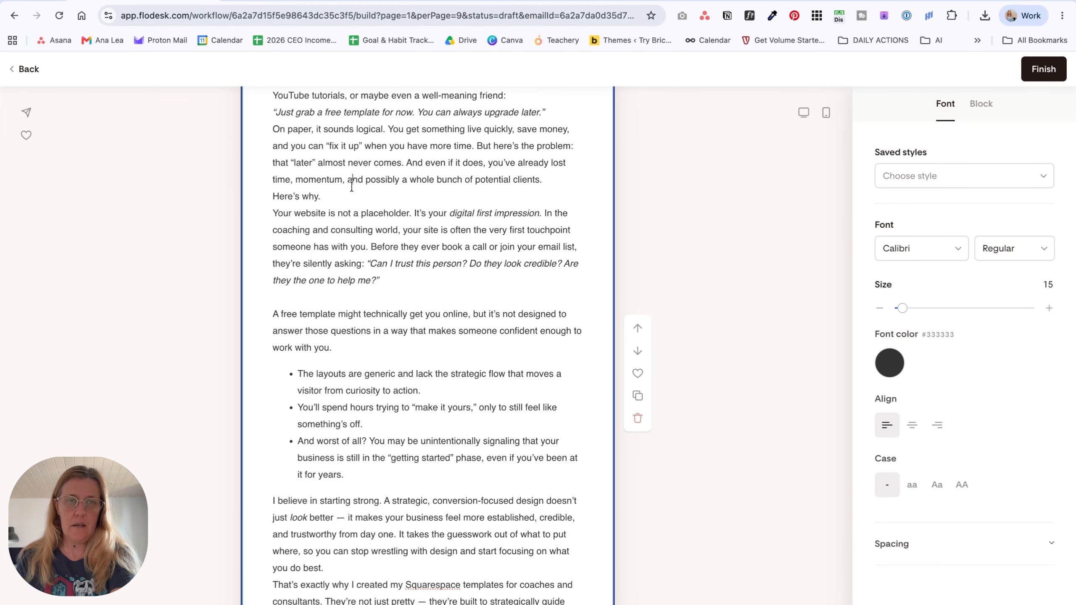
pyautogui.click(369, 193)
pyautogui.press('Return')
pyautogui.click(558, 180)
pyautogui.press('Return')
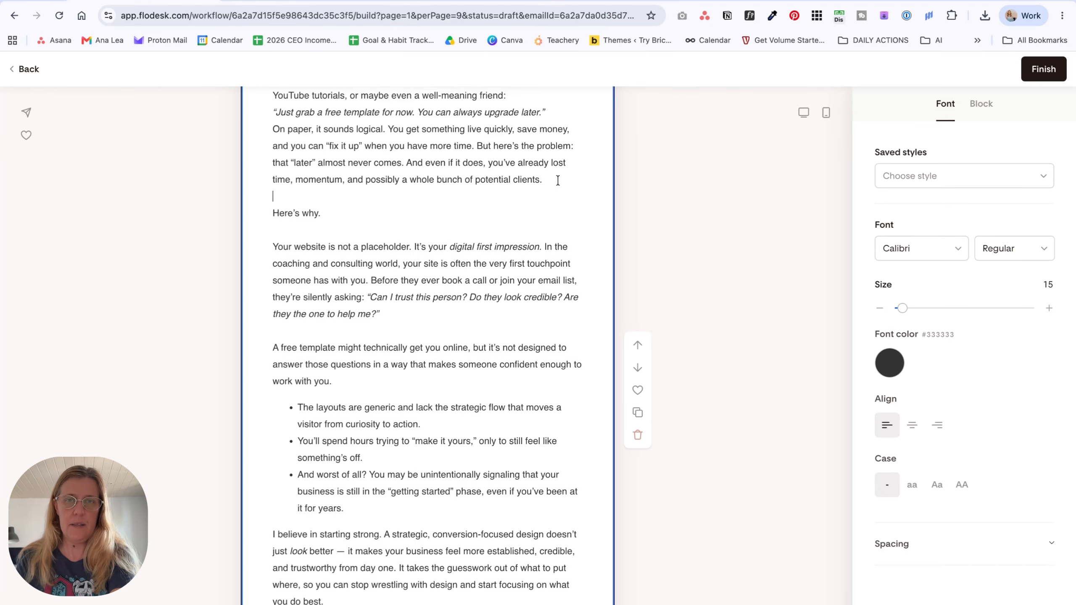
pyautogui.scroll(-10, 558, 255)
pyautogui.click(431, 410)
pyautogui.scroll(-8, 432, 410)
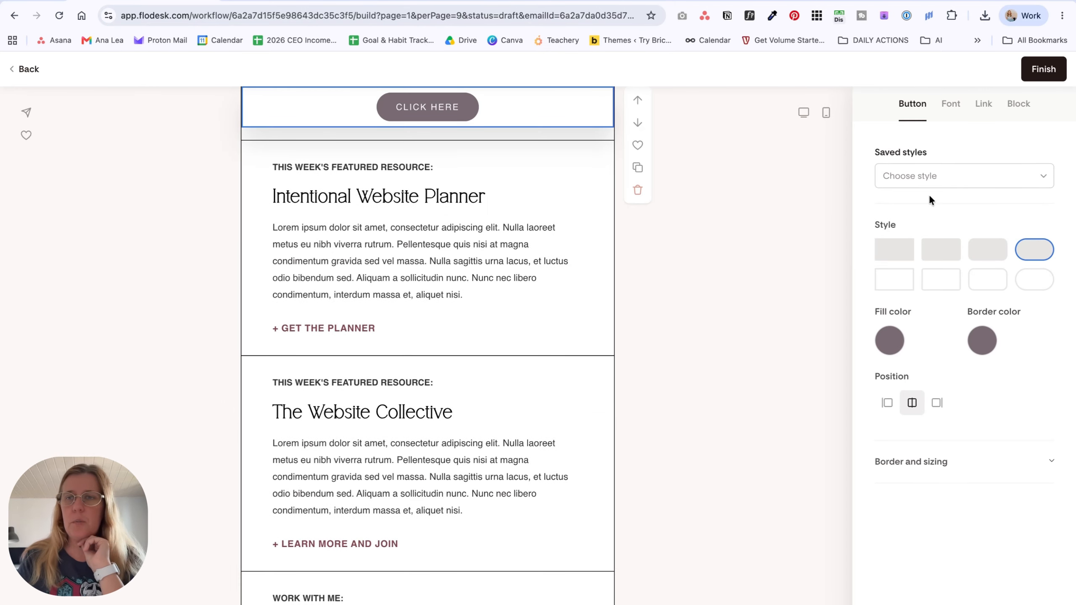
pyautogui.click(985, 103)
pyautogui.click(941, 209)
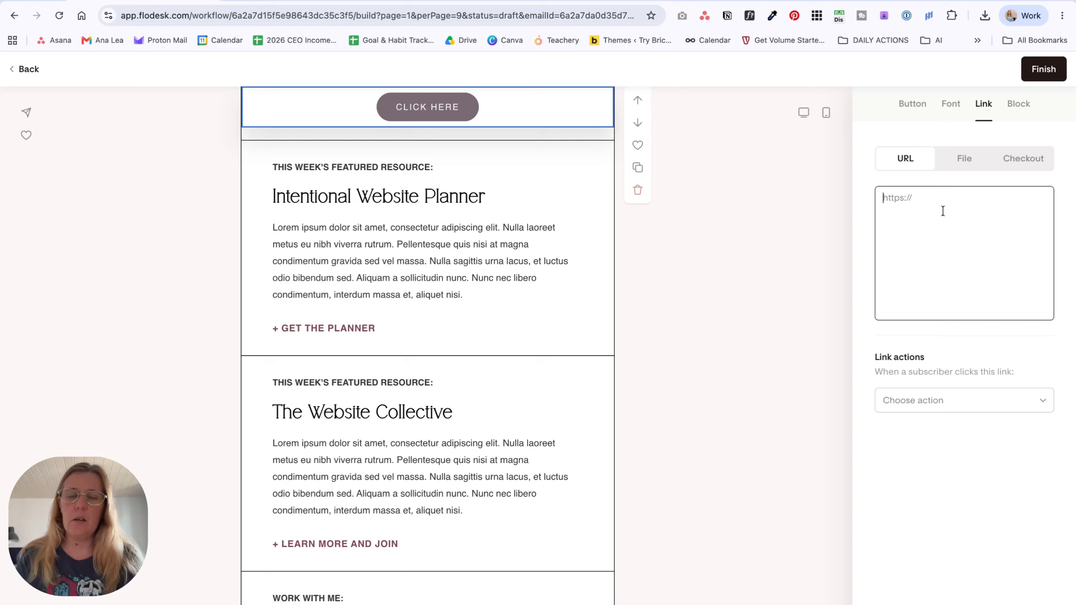
pyautogui.write('https:;')
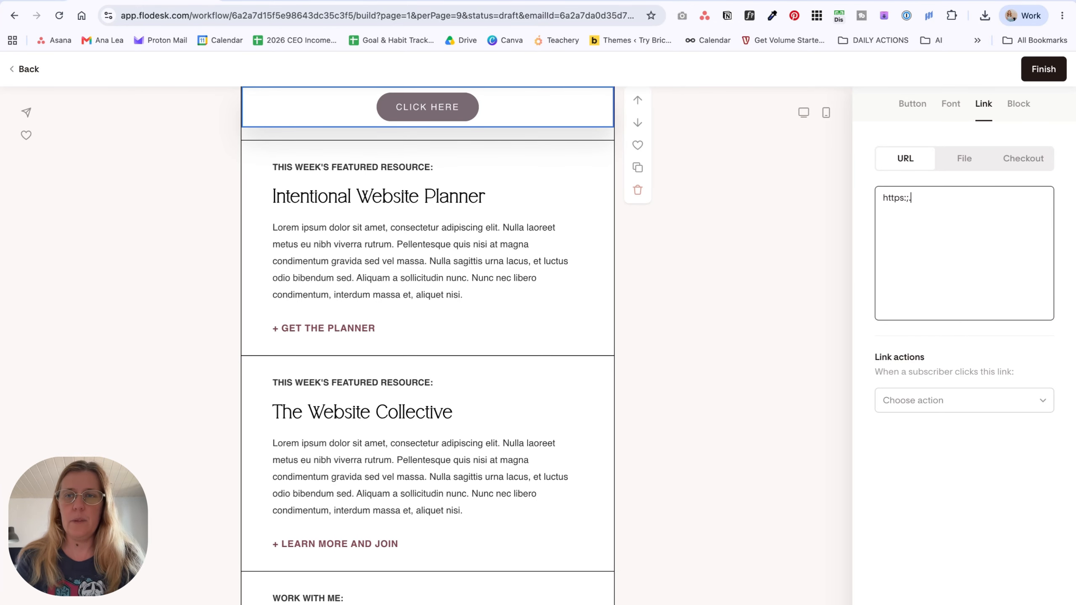
pyautogui.press('BackSpace')
pyautogui.write('//')
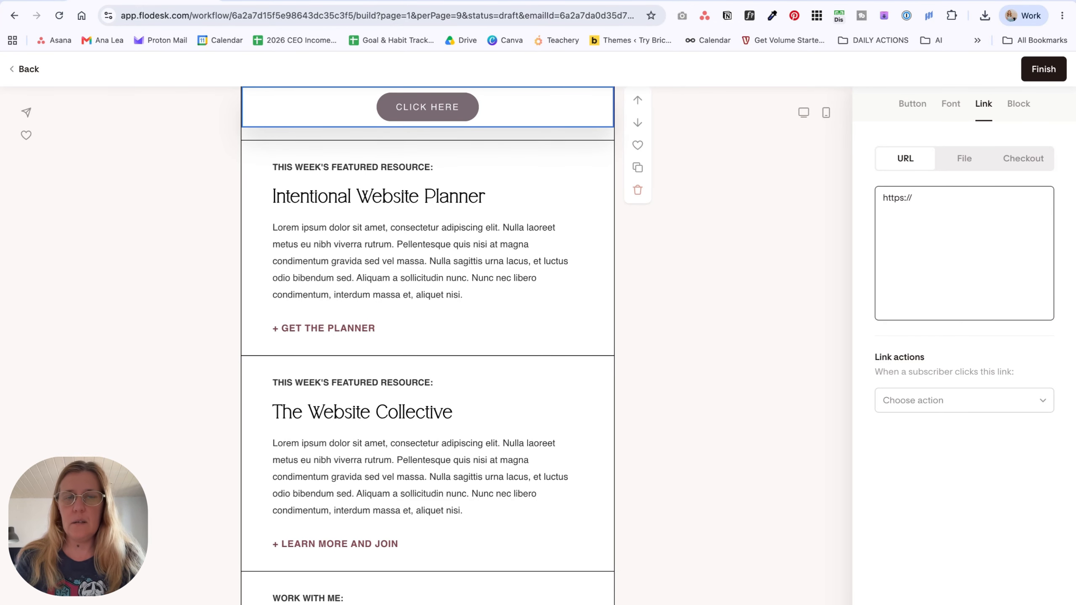
pyautogui.write('anamelio.')
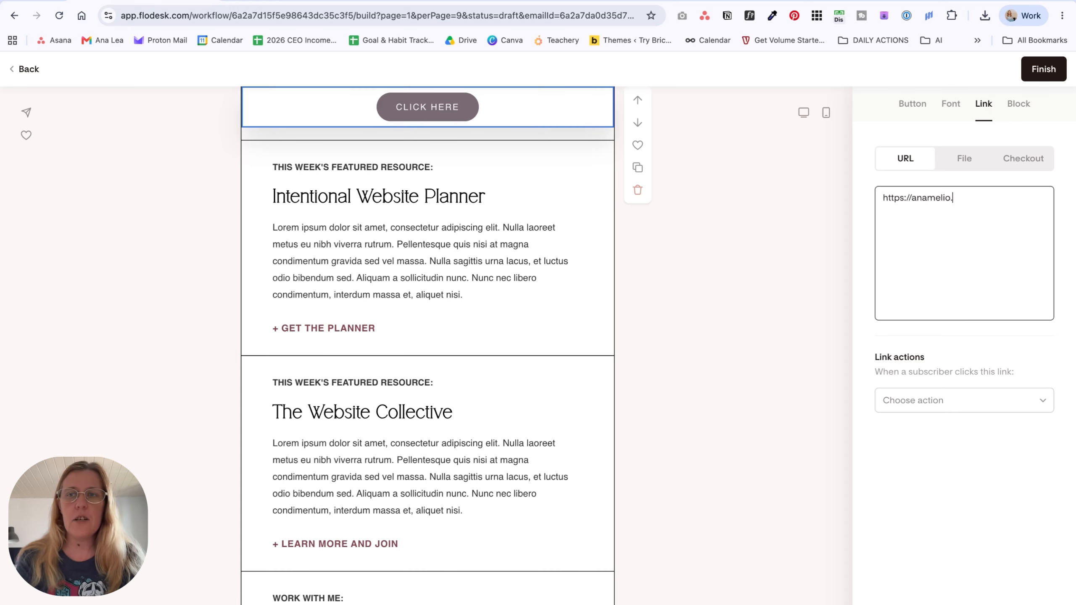
pyautogui.write('co/template')
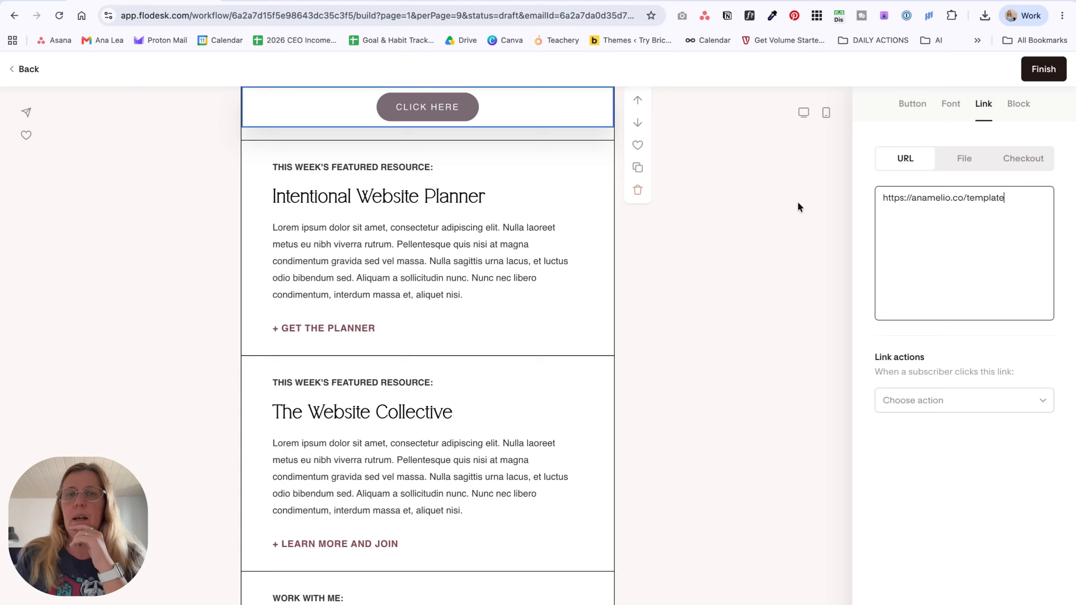
# Check the link settings of the CLICK HERE button below the email text.
pyautogui.click(798, 206)
pyautogui.click(530, 106)
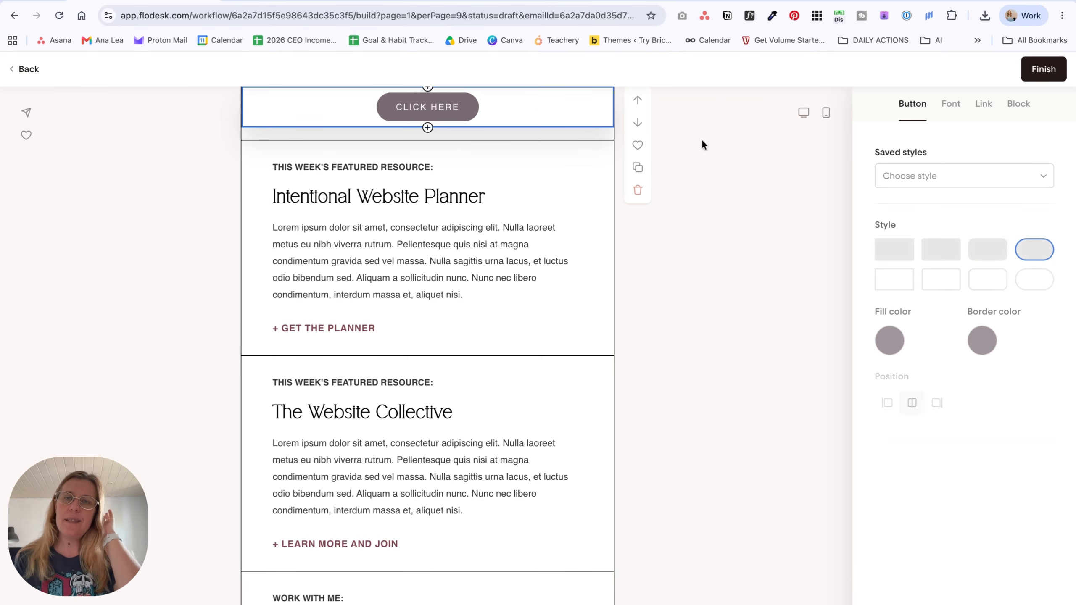
pyautogui.click(983, 104)
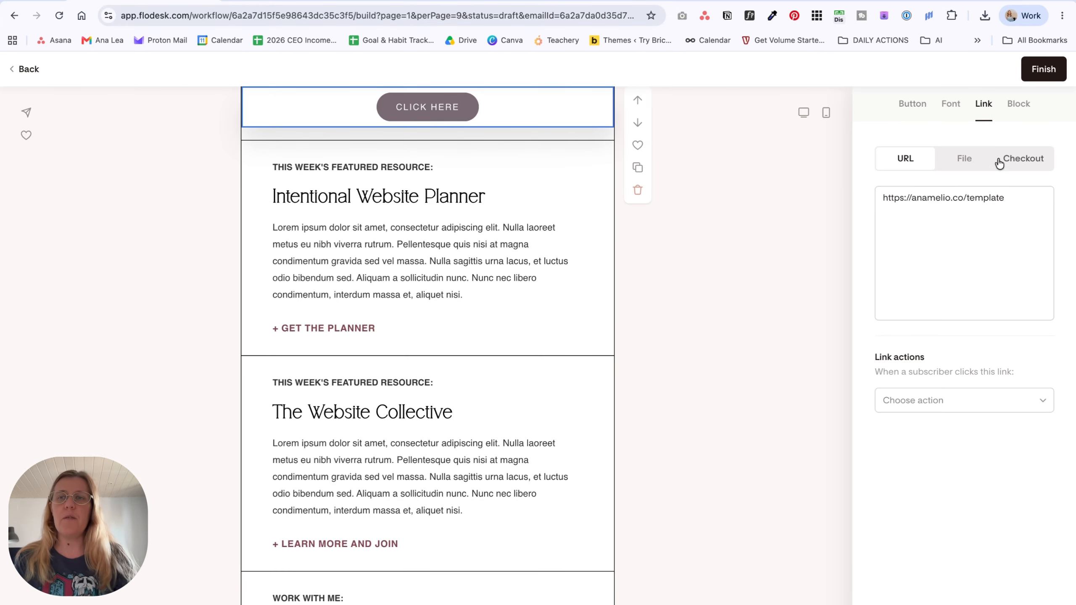
pyautogui.click(1017, 205)
pyautogui.click(809, 233)
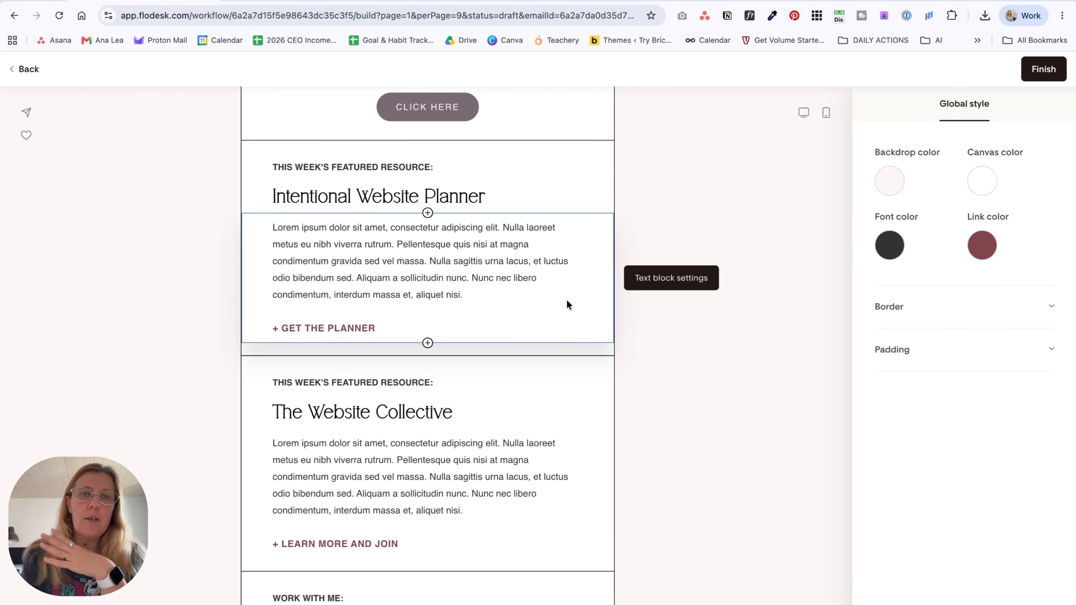
# Remove the extra blank line after the last paragraph of the email body, above the button.
pyautogui.scroll(5, 559, 297)
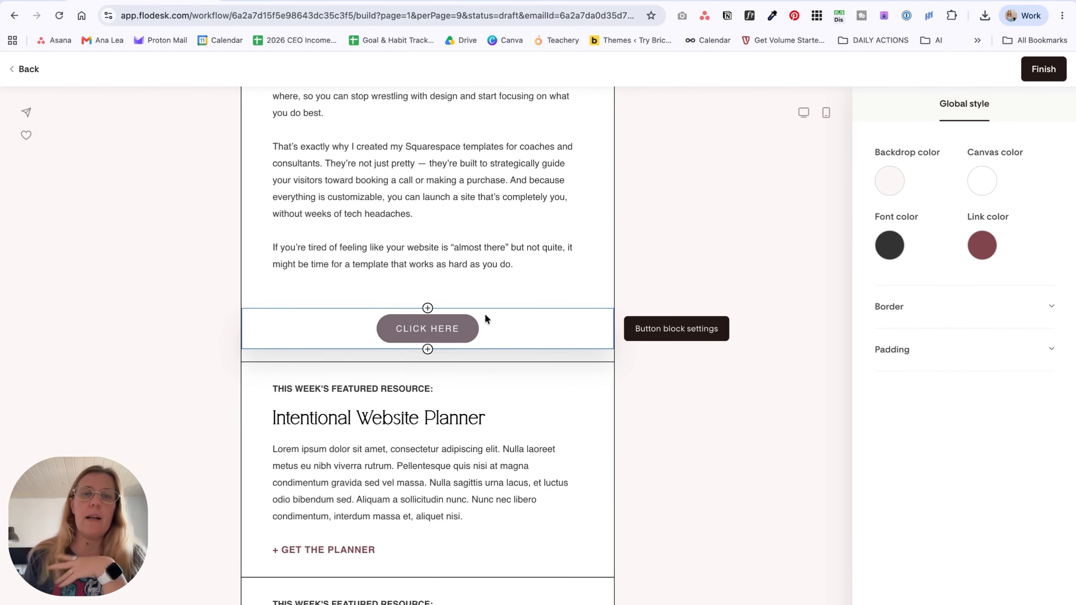
pyautogui.click(479, 289)
pyautogui.scroll(6, 461, 533)
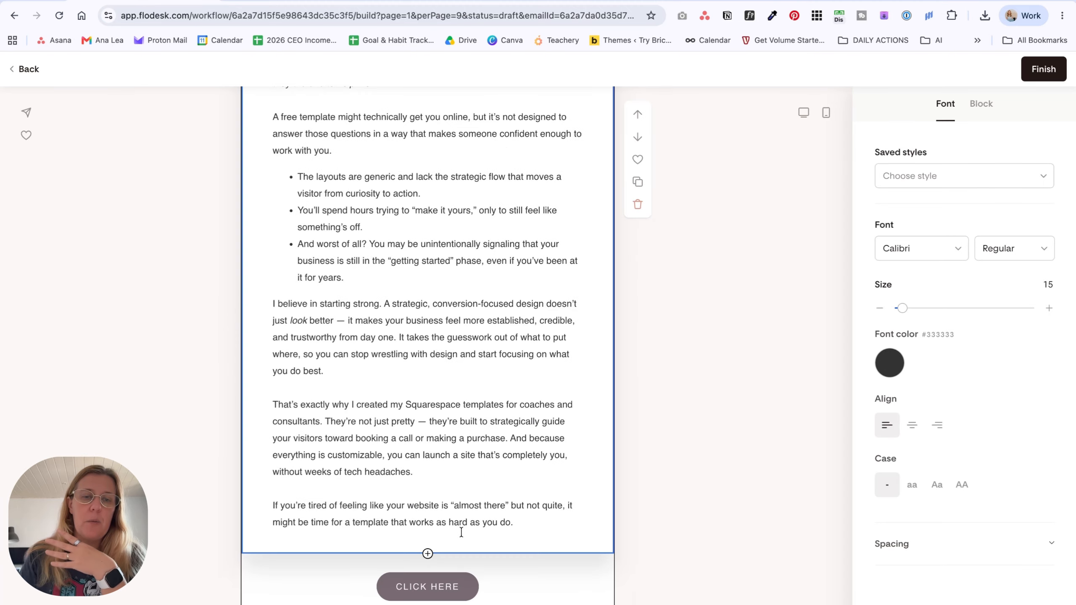
pyautogui.click(677, 322)
pyautogui.scroll(-1, 467, 354)
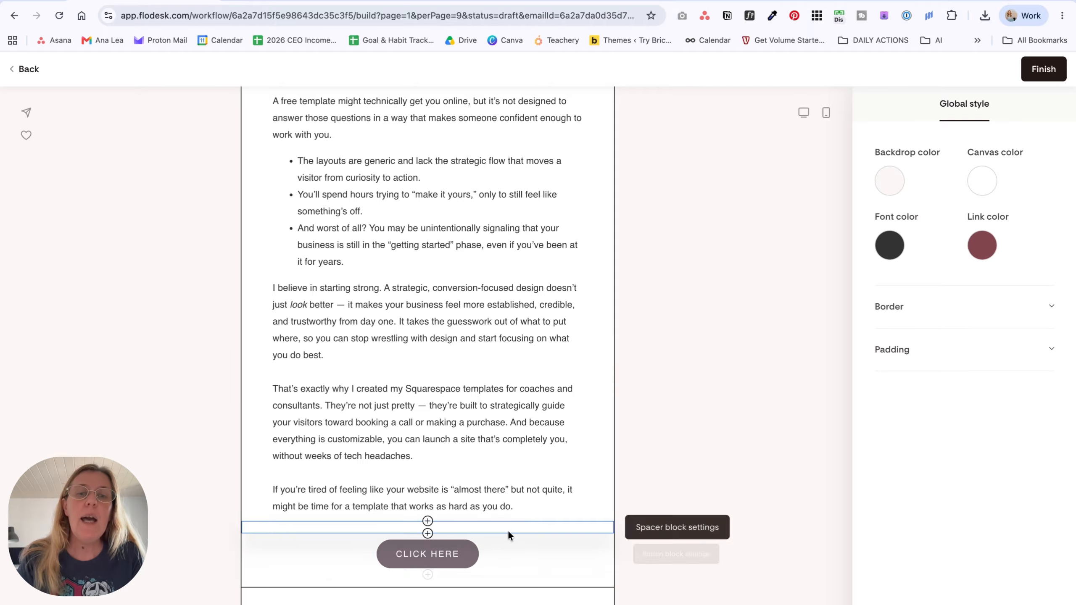
# Change the label of the button below the email text to CLICK HERE TO BROWSE THE TEMPLATES.
pyautogui.scroll(-1, 508, 530)
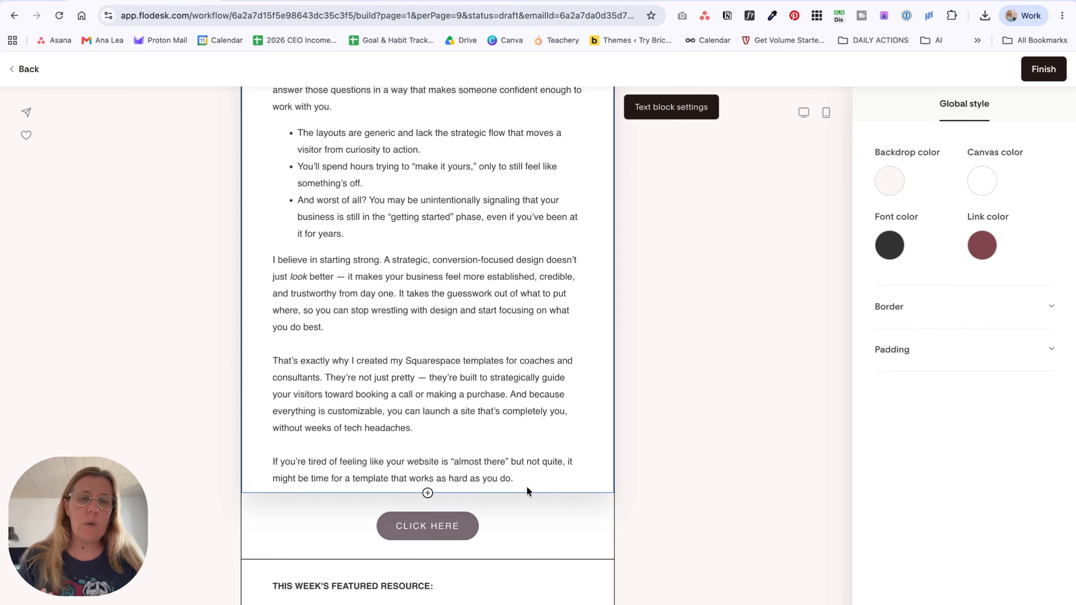
pyautogui.scroll(-3, 514, 526)
pyautogui.click(462, 426)
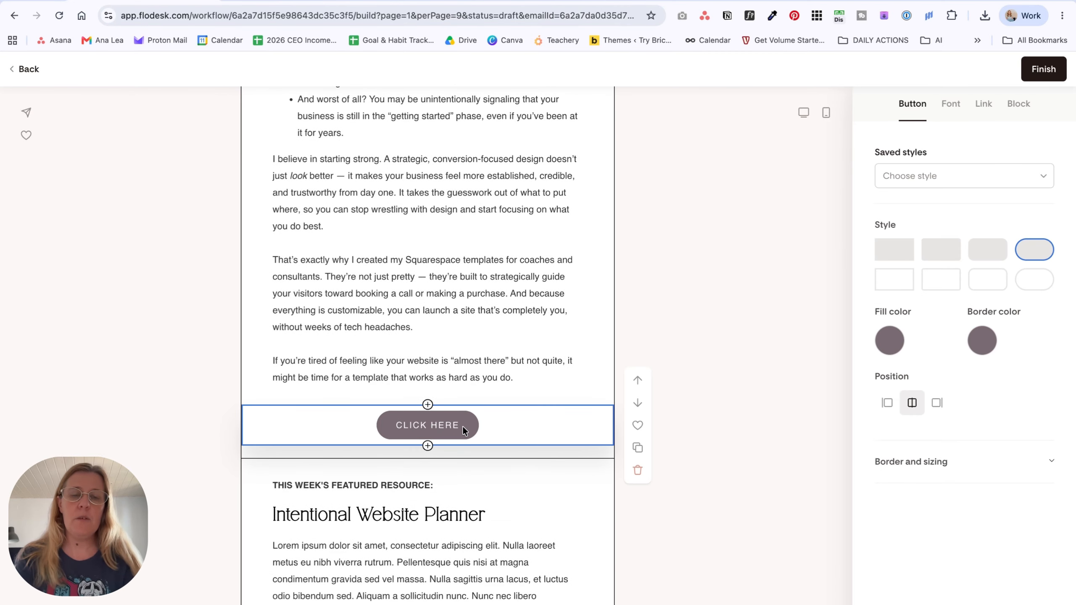
pyautogui.write('TO ')
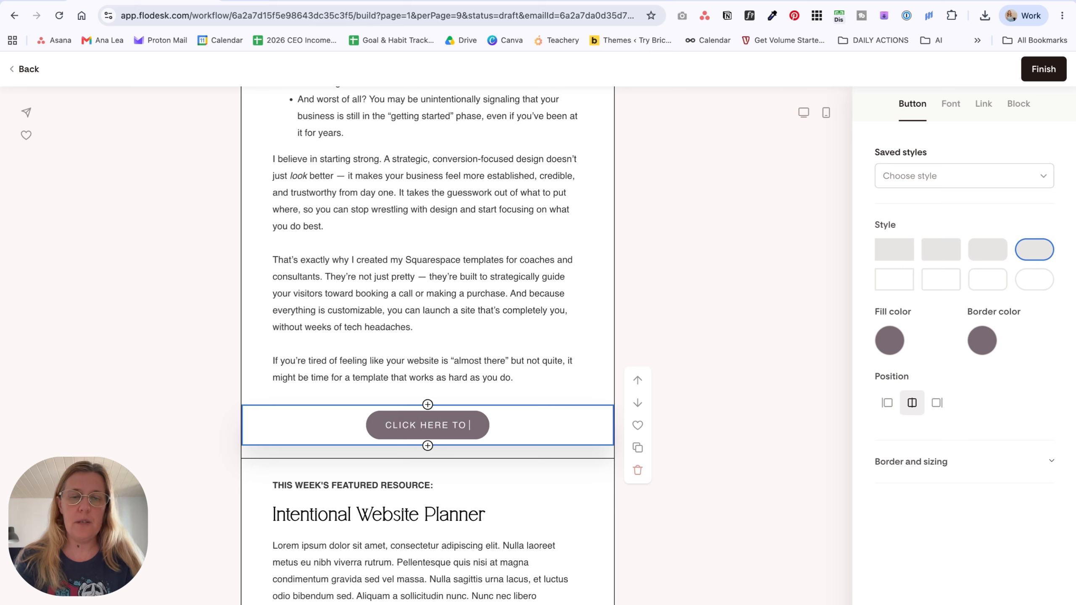
pyautogui.write('BROWSE THE TEMPLATE')
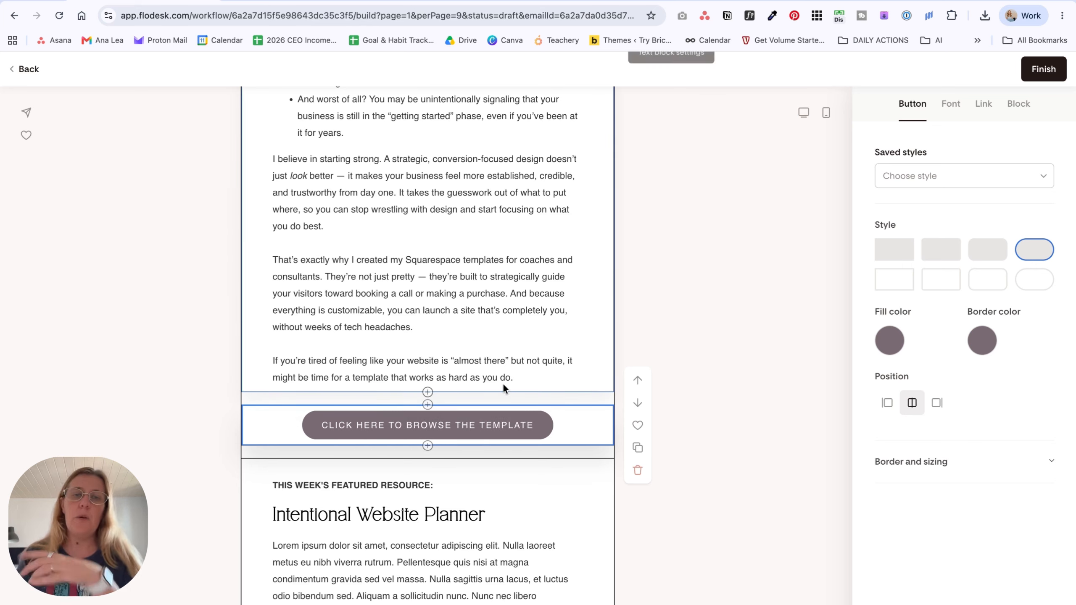
pyautogui.click(674, 330)
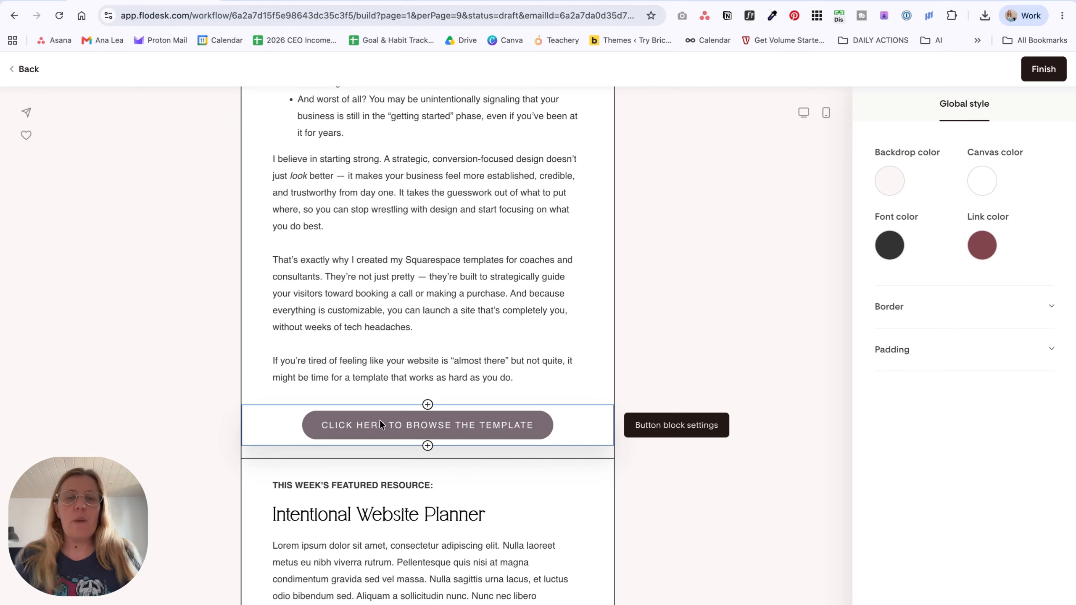
pyautogui.click(588, 429)
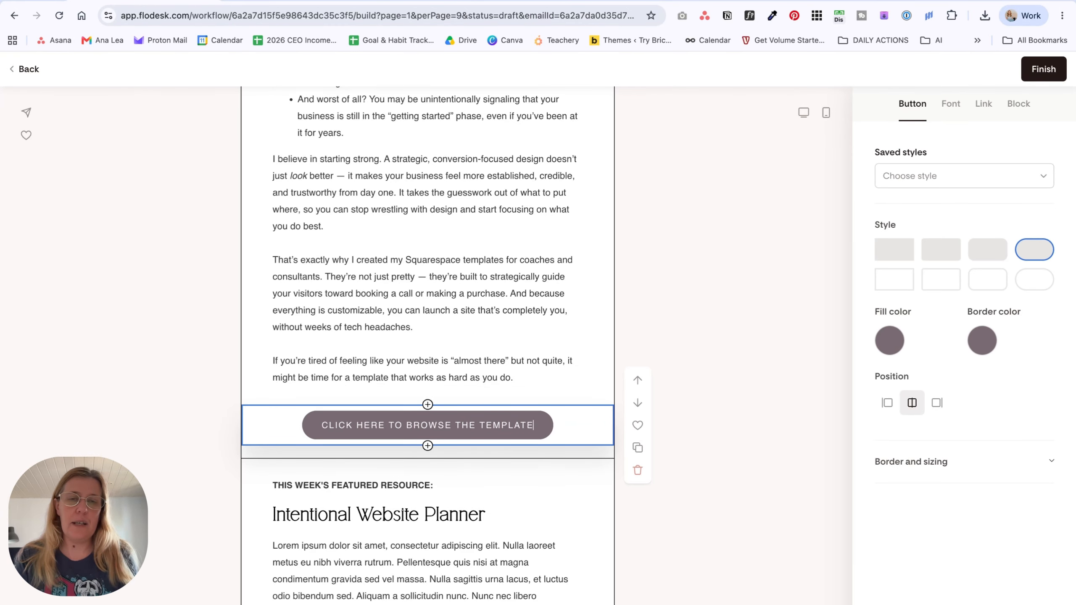
pyautogui.write('S')
pyautogui.click(717, 483)
# Review the email from its promo sections and footer back up to the header, and finish editing it.
pyautogui.scroll(-5, 434, 467)
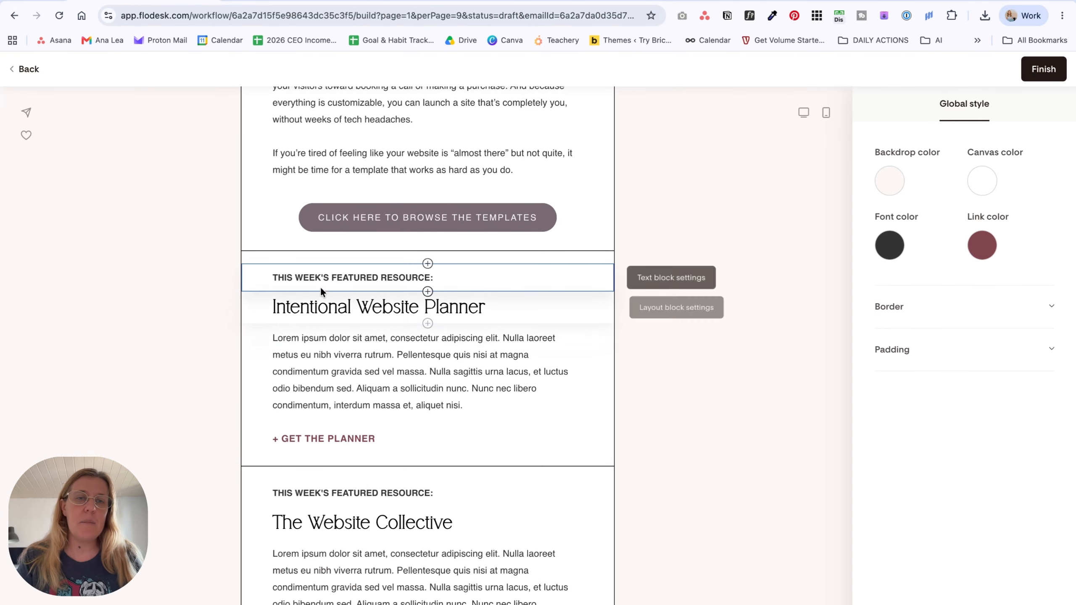
pyautogui.scroll(-2, 430, 399)
pyautogui.scroll(-10, 430, 399)
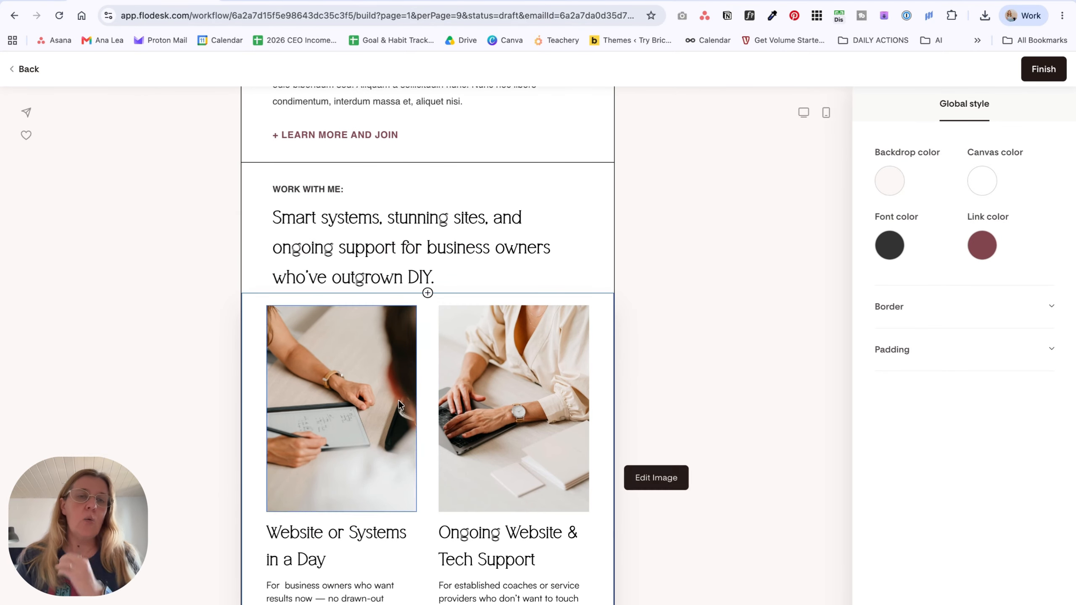
pyautogui.scroll(-4, 469, 387)
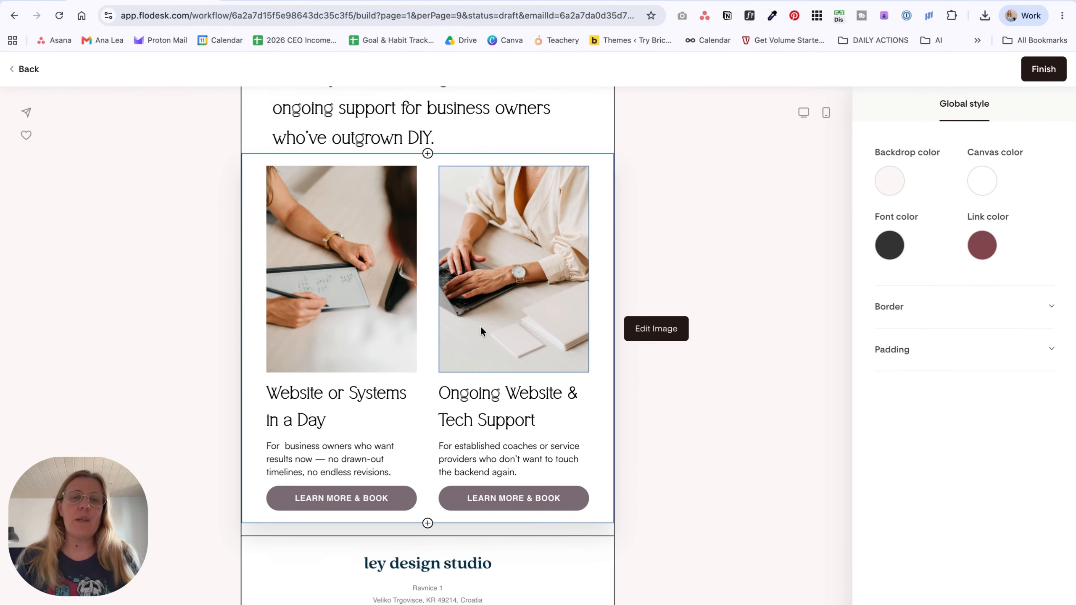
pyautogui.scroll(8, 479, 324)
pyautogui.scroll(7, 495, 240)
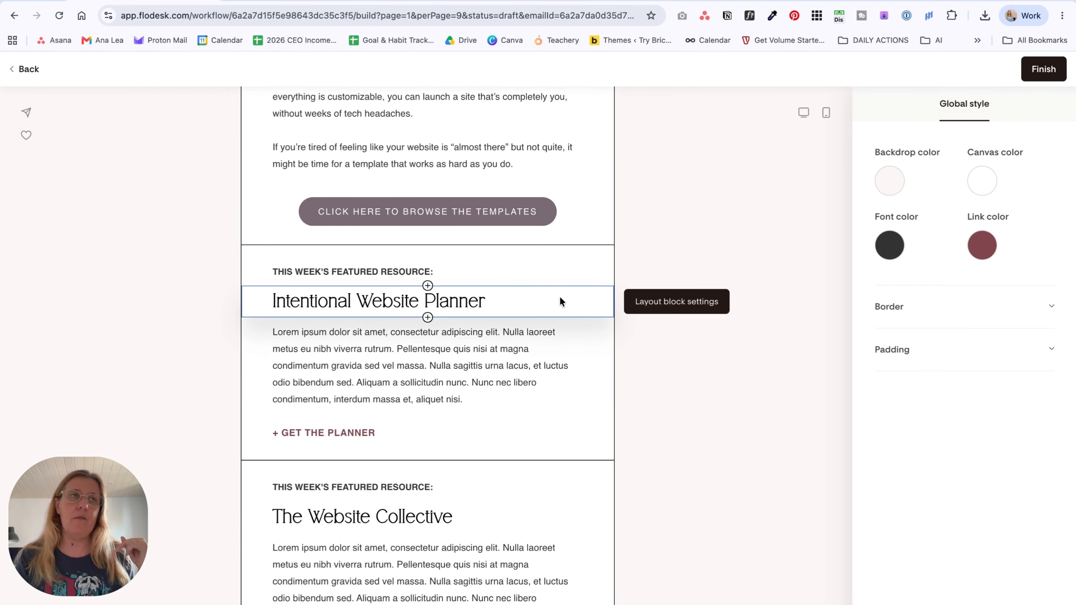
pyautogui.scroll(5, 559, 205)
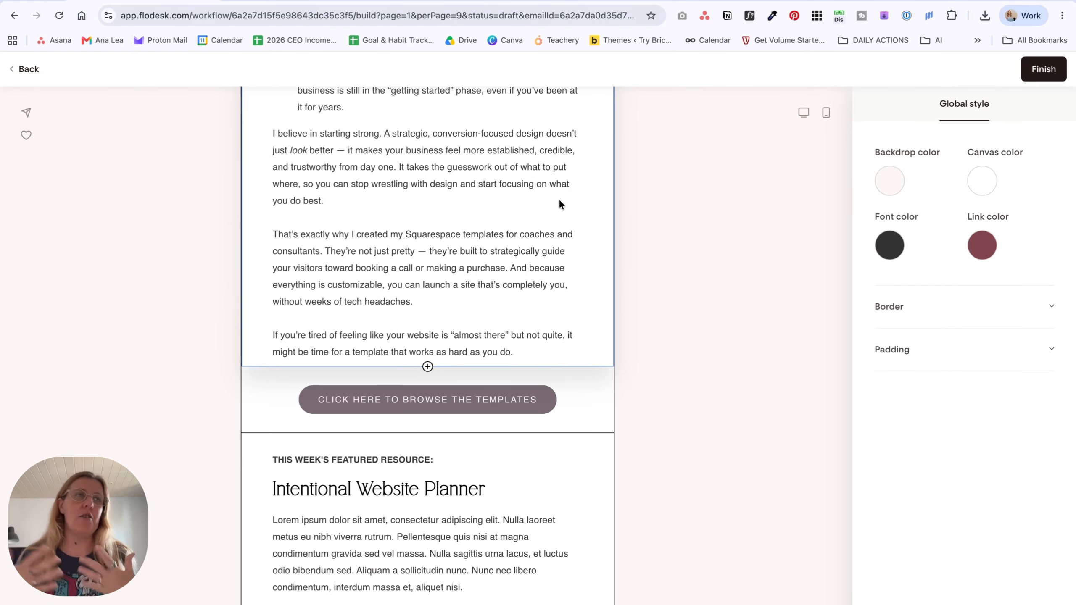
pyautogui.scroll(15, 547, 193)
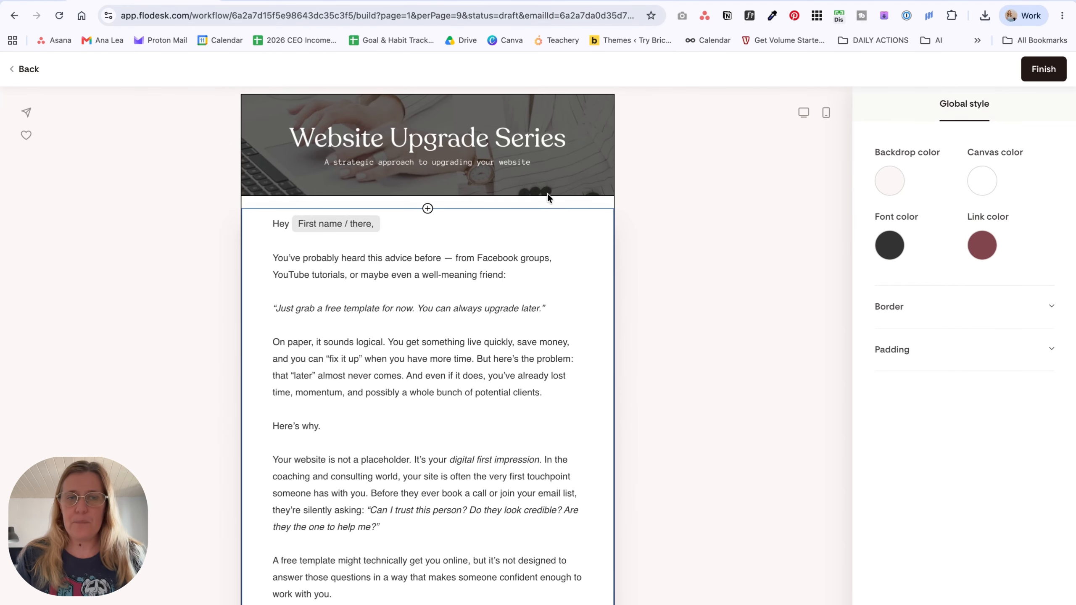
pyautogui.click(1045, 68)
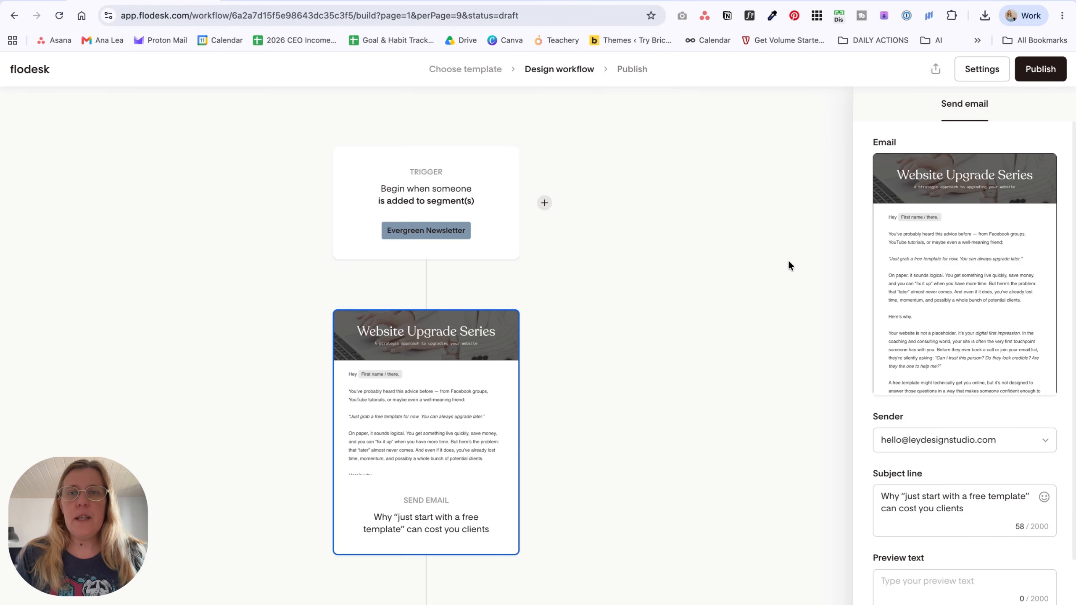
# Add a time delay after the first email that waits for a certain day of the week, Tuesday.
pyautogui.scroll(-5, 771, 297)
pyautogui.scroll(-2, 1010, 469)
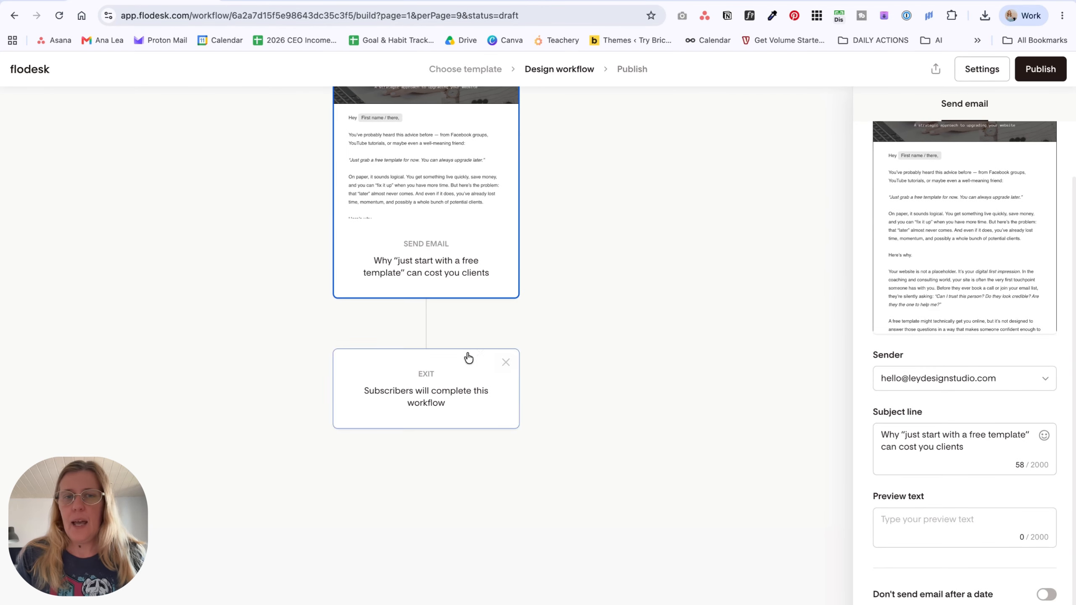
pyautogui.click(425, 324)
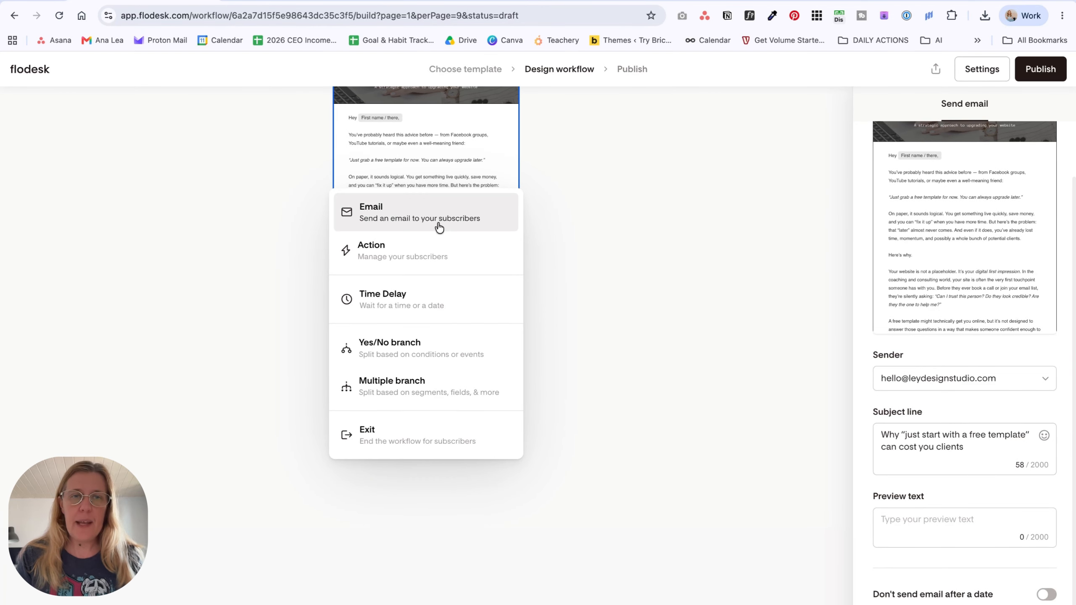
pyautogui.click(434, 313)
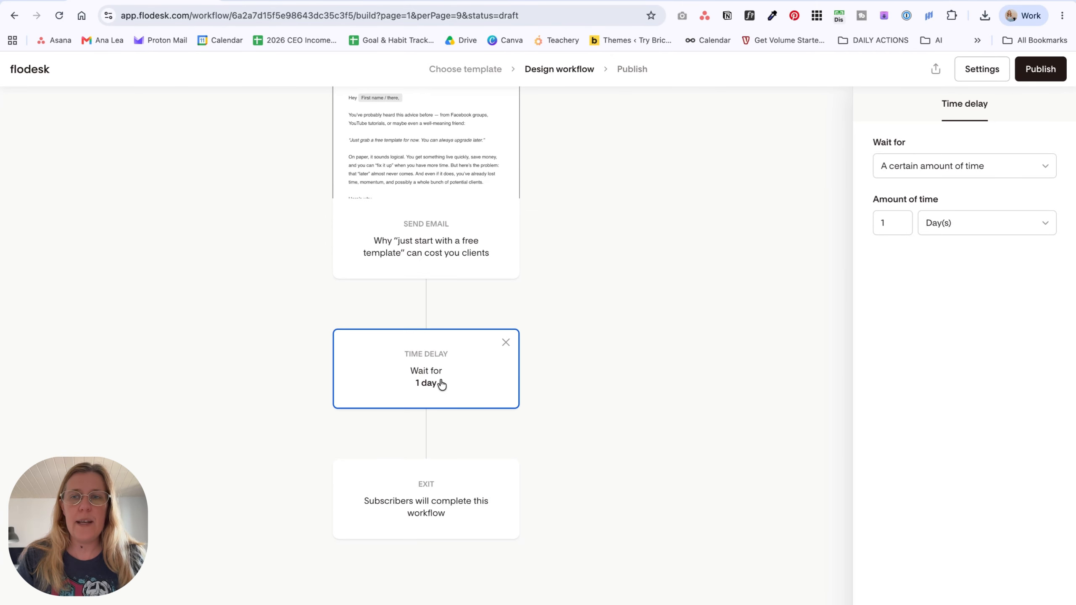
pyautogui.click(983, 165)
pyautogui.click(1004, 224)
pyautogui.click(911, 237)
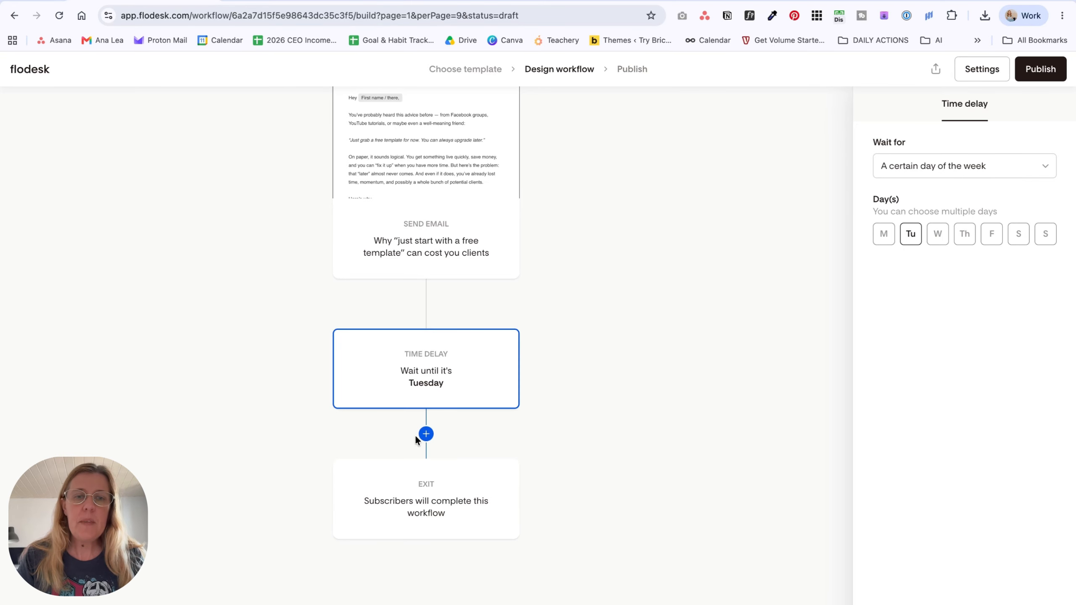
# Add an email after the Tuesday delay by duplicating the existing email Website Upgrade Series w Services Promo.
pyautogui.click(426, 435)
pyautogui.click(423, 340)
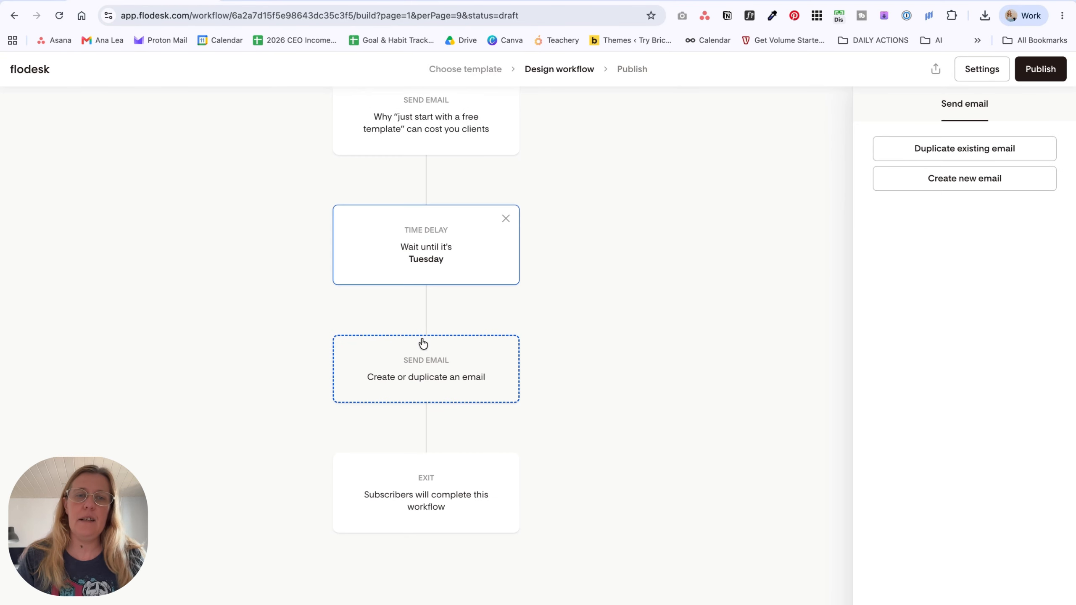
pyautogui.click(974, 154)
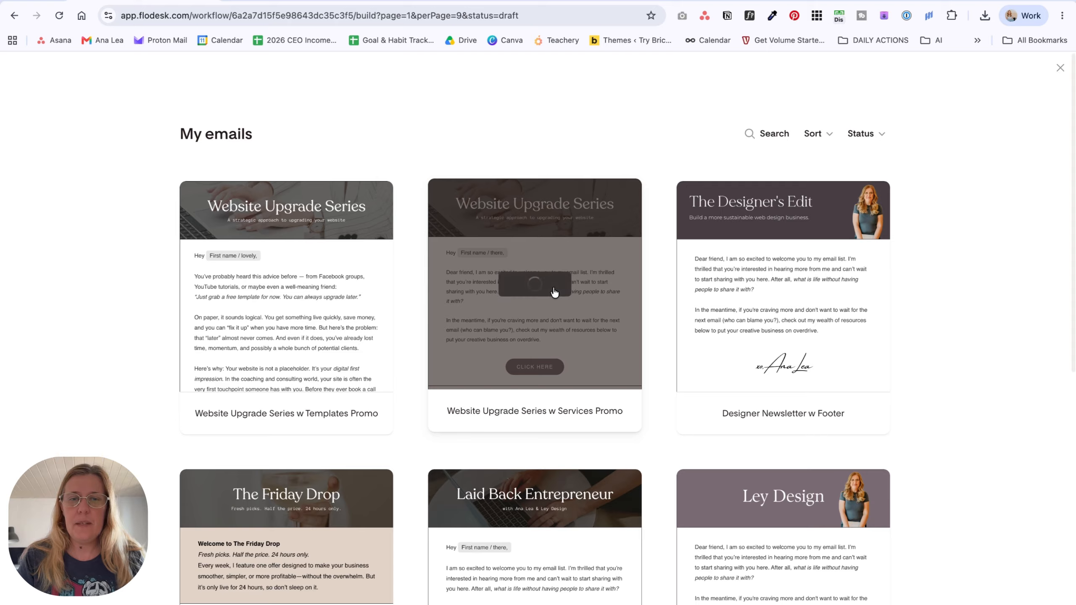
pyautogui.click(551, 286)
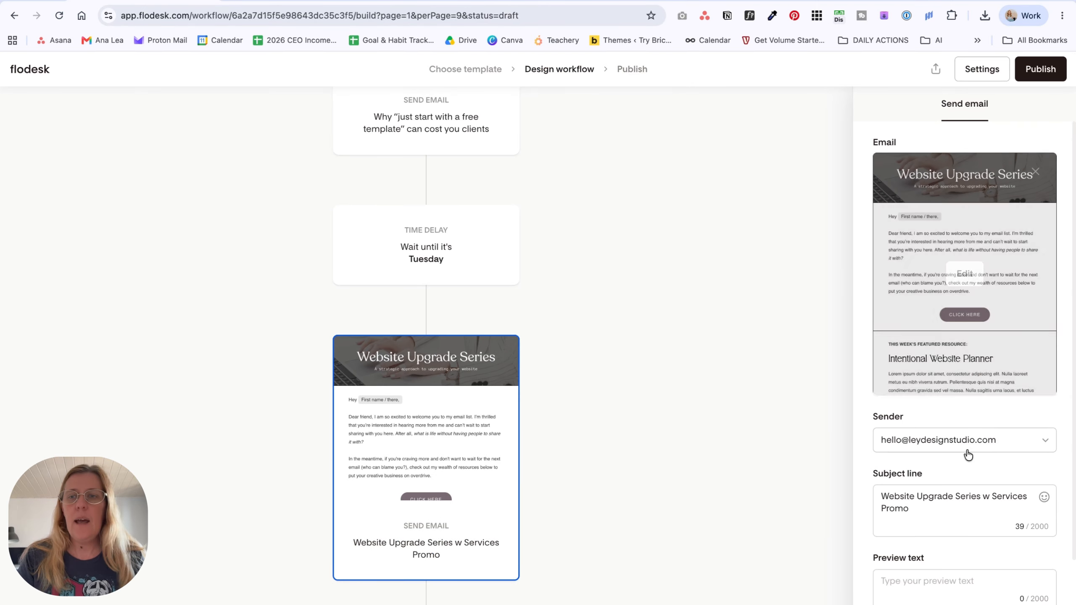
# Set the second email's subject line to The biggest website myth keeping you stuck, copied from Email 2 in Google Docs.
pyautogui.click(292, 2)
pyautogui.scroll(-1, 441, 343)
pyautogui.scroll(-4, 441, 343)
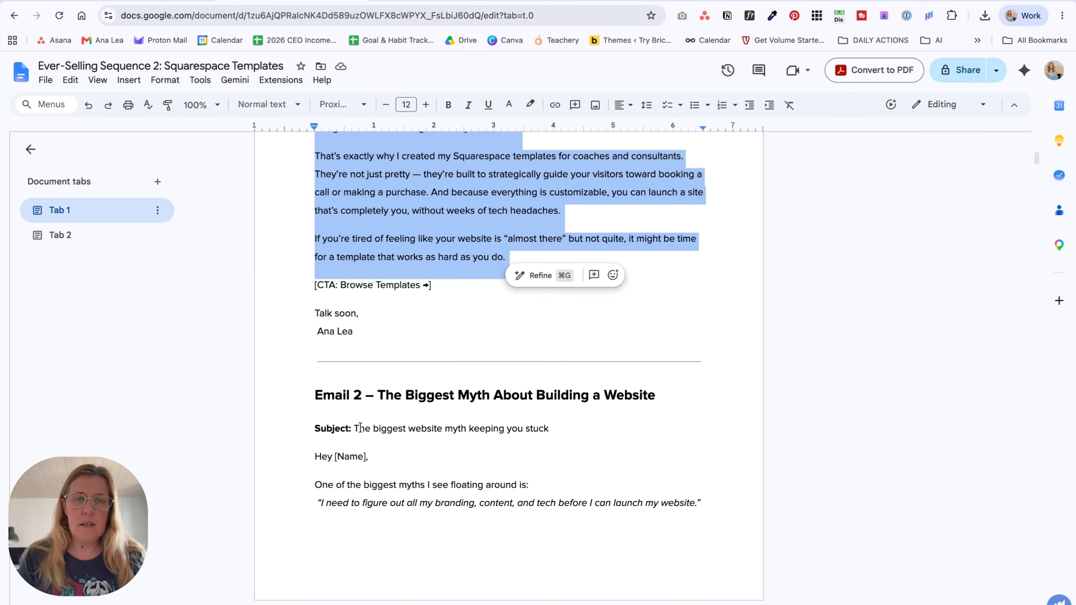
pyautogui.moveTo(354, 427); pyautogui.dragTo(550, 417)
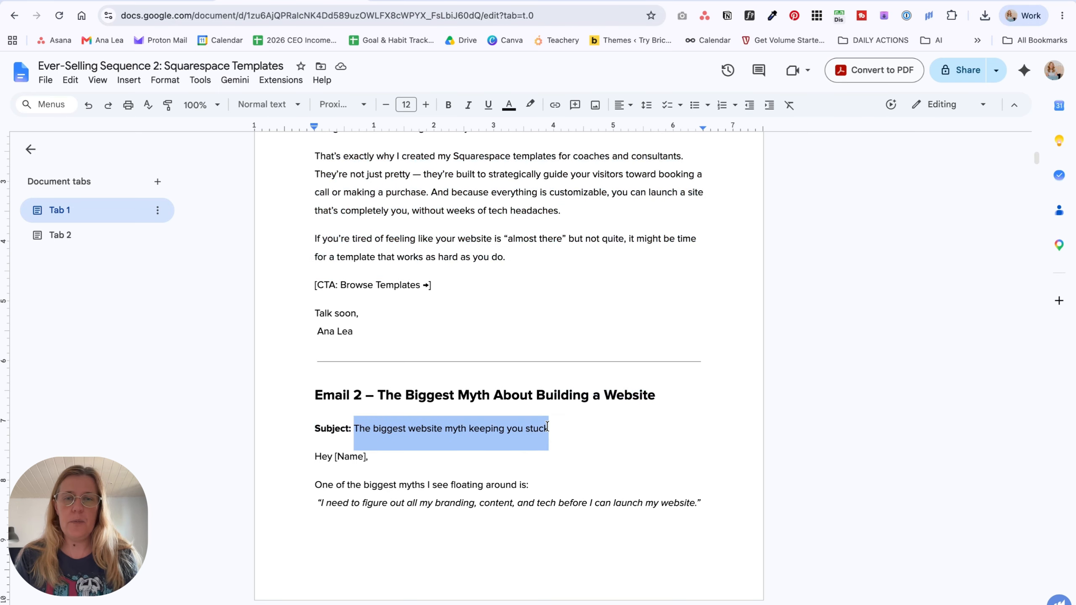
pyautogui.press('super+c')
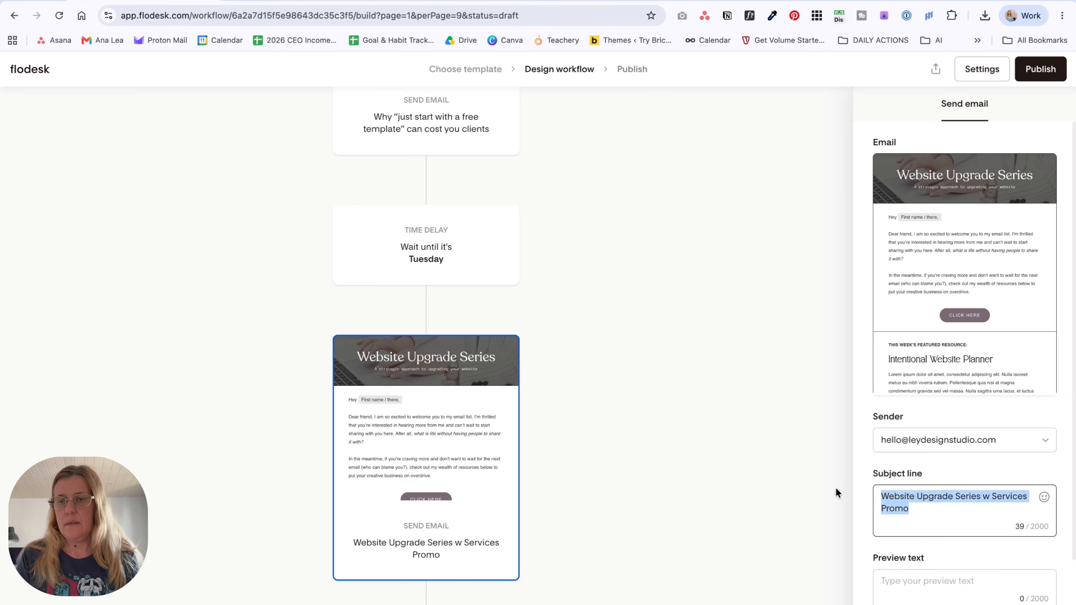
pyautogui.press('super+v')
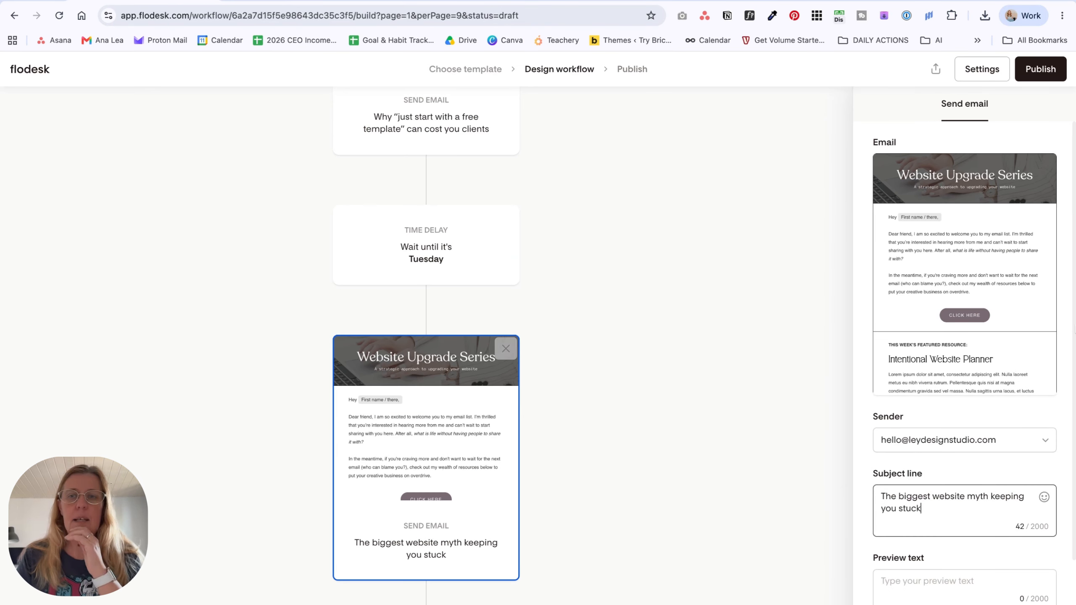
# Open the second email for editing and replace its placeholder body with Email 2's text from Google Docs.
pyautogui.moveTo(1002, 255)
pyautogui.click(964, 271)
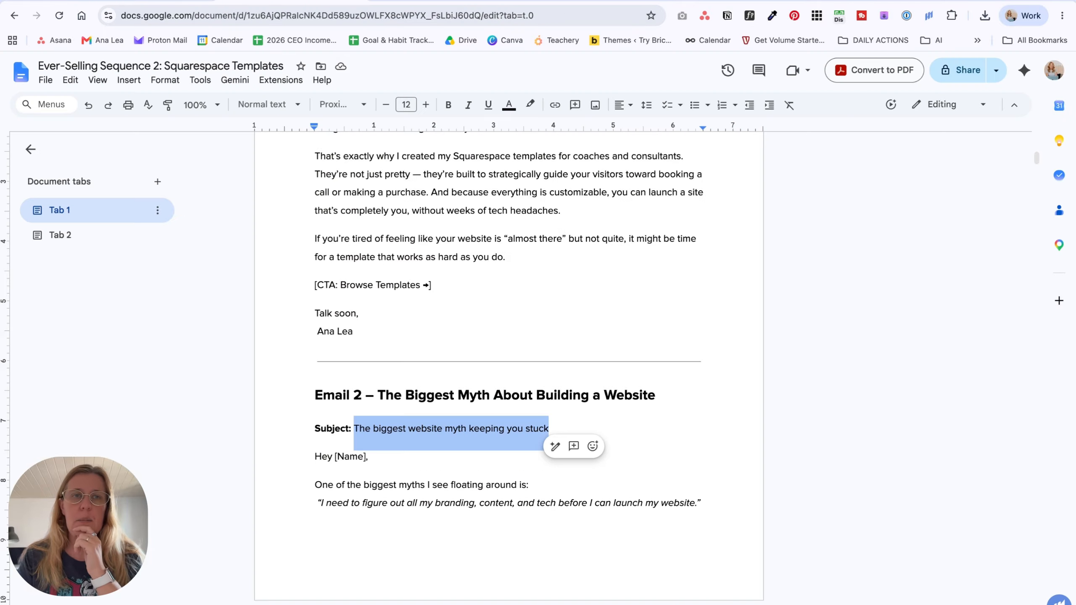
pyautogui.scroll(-5, 411, 319)
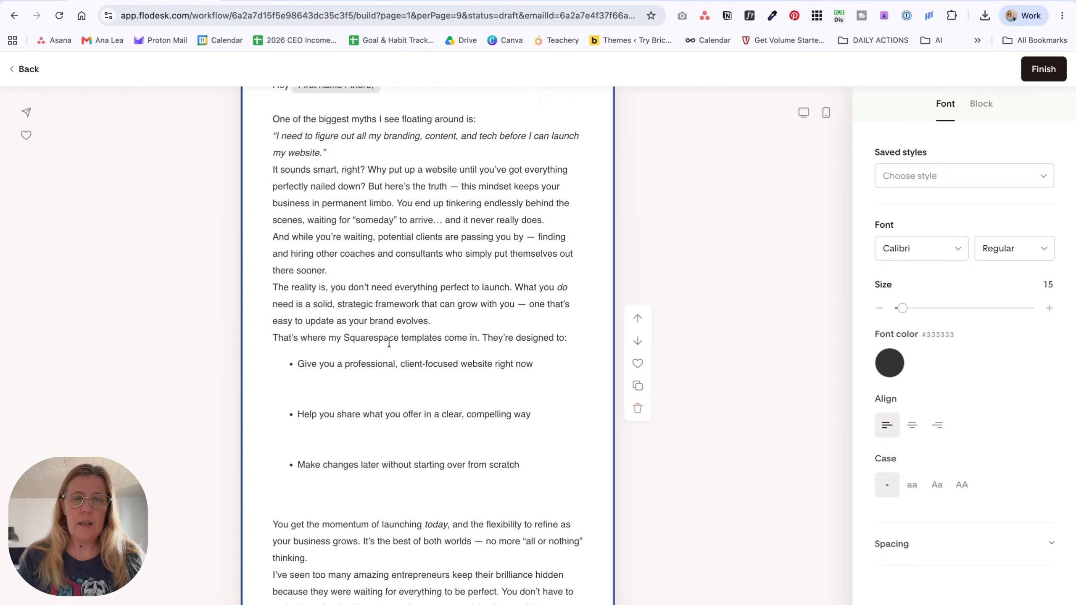
# Remove the extra blank lines between and below the three bullet points in the second email's body.
pyautogui.scroll(-4, 383, 339)
pyautogui.click(383, 342)
pyautogui.press('BackSpace')
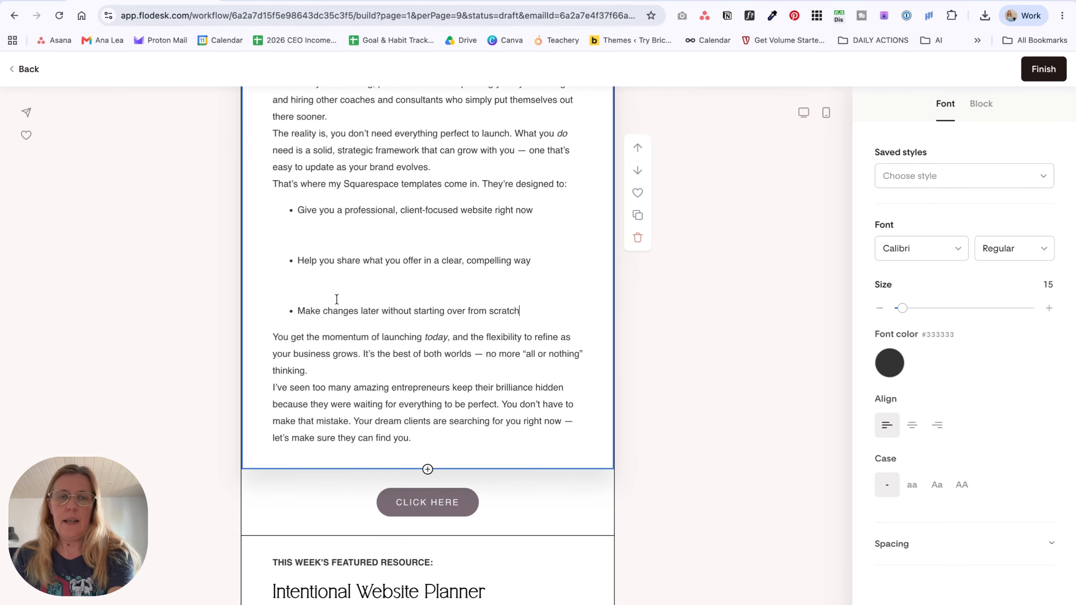
pyautogui.click(329, 289)
pyautogui.press('BackSpace')
pyautogui.press('BackSpace')
pyautogui.click(328, 244)
pyautogui.press('BackSpace')
pyautogui.press('BackSpace')
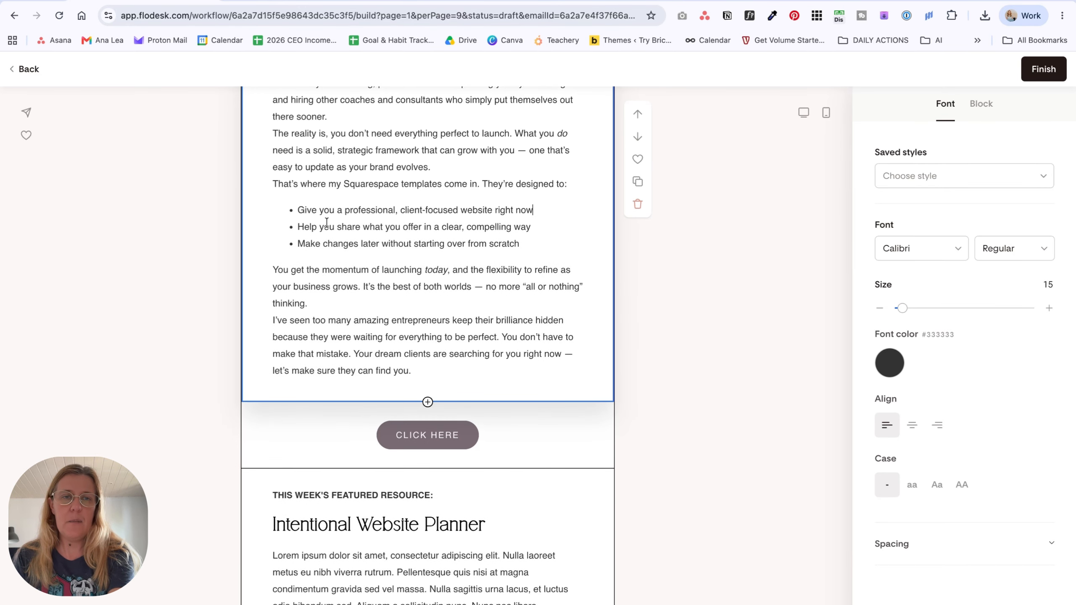
# Insert blank lines between the paragraphs above the bullet list in the second email's body.
pyautogui.scroll(5, 377, 202)
pyautogui.click(373, 203)
pyautogui.press('Return')
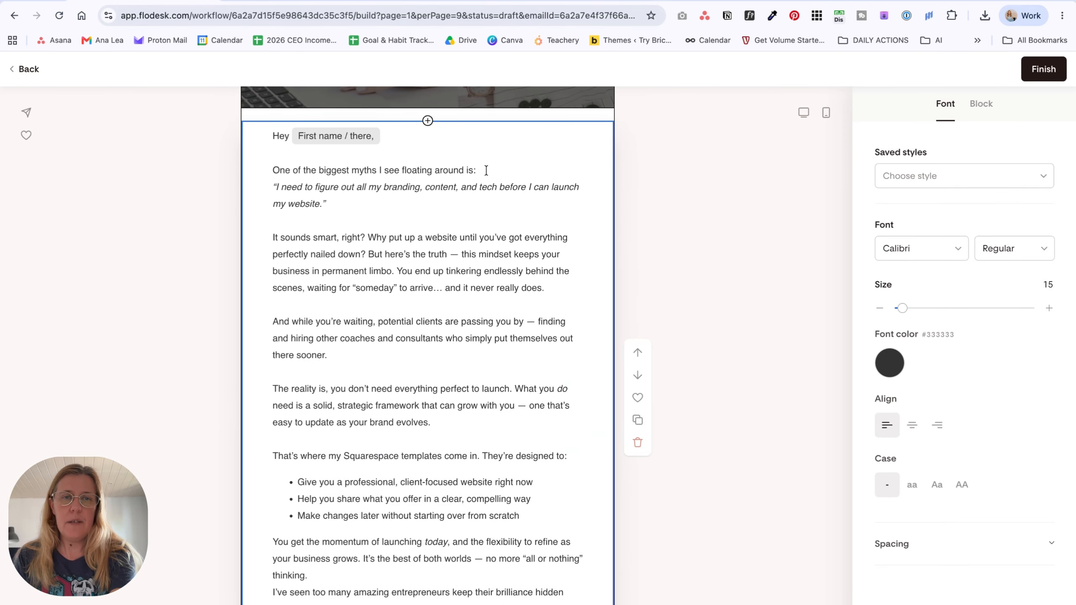
pyautogui.scroll(-6, 442, 324)
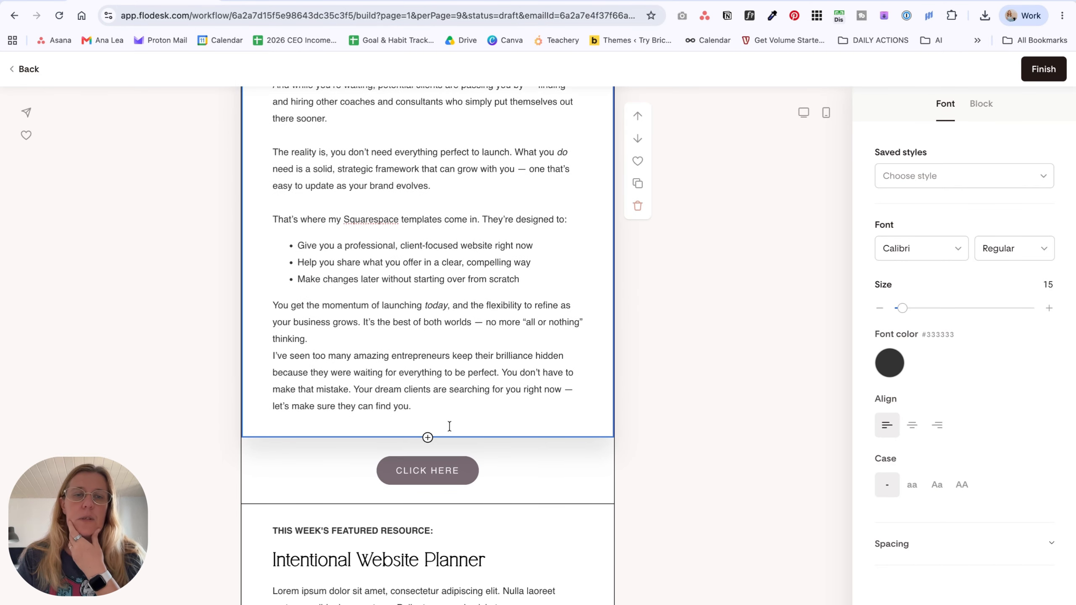
# Change the text of the button below the second email's body to Click here to see how easy it is.
pyautogui.click(472, 488)
pyautogui.scroll(-9, 493, 476)
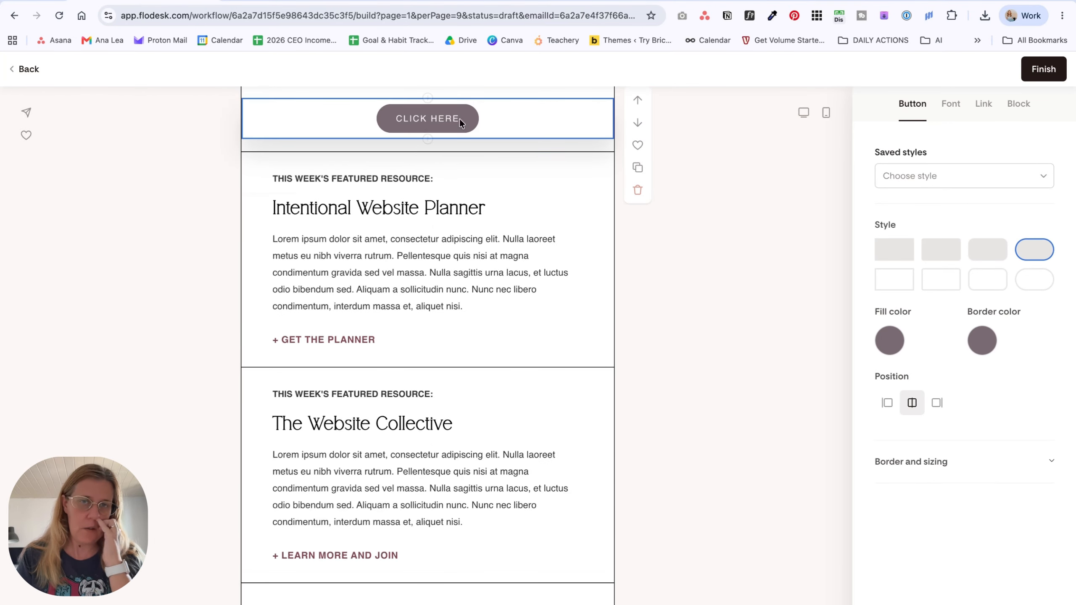
pyautogui.click(434, 187)
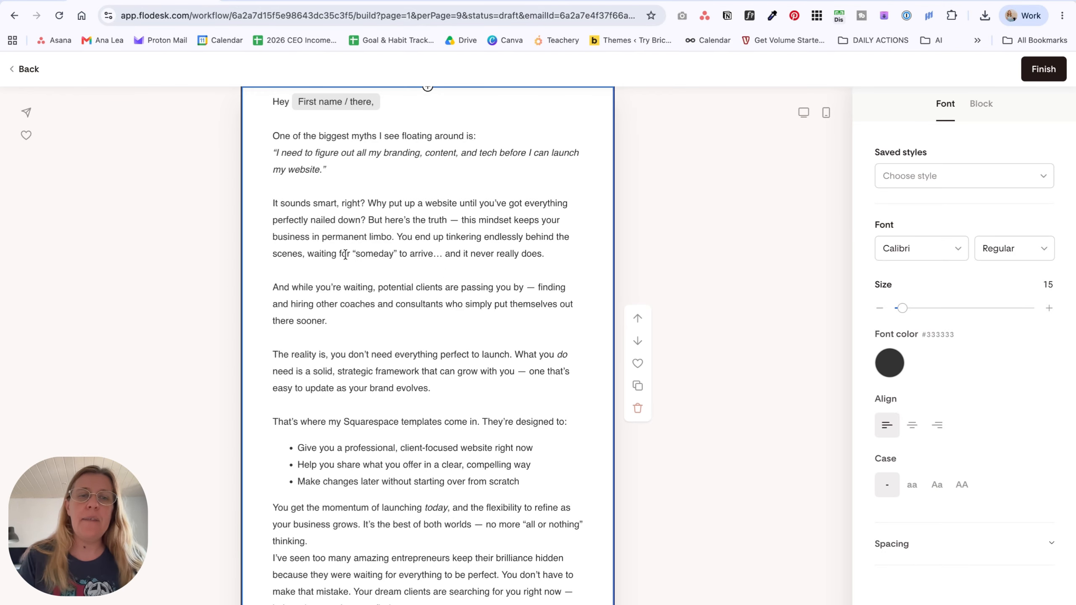
# Review the second email from its body to the featured resources and finish editing it.
pyautogui.scroll(-5, 346, 254)
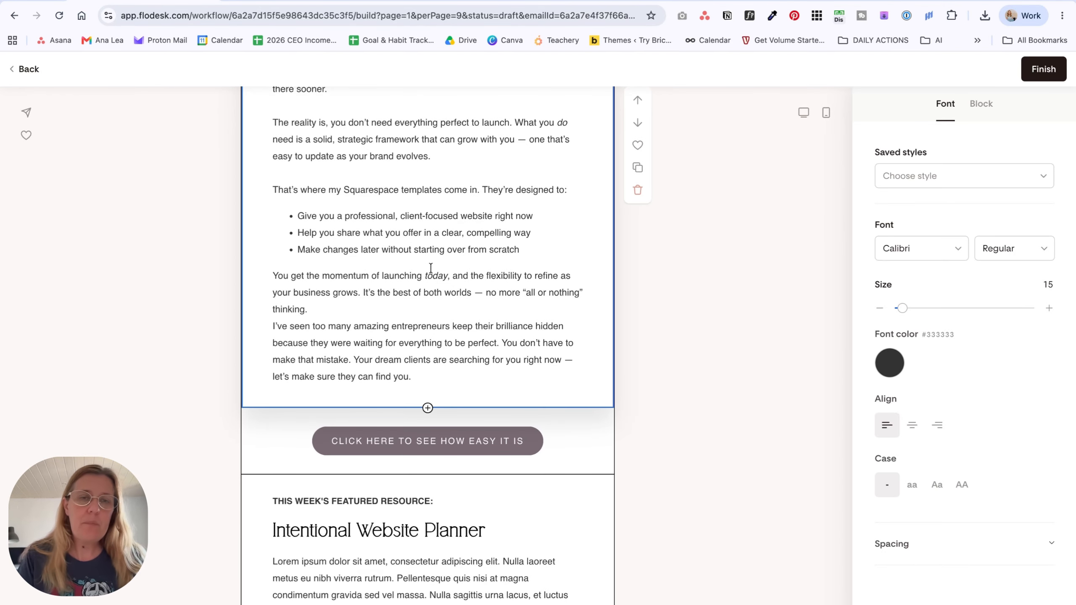
pyautogui.scroll(-5, 483, 290)
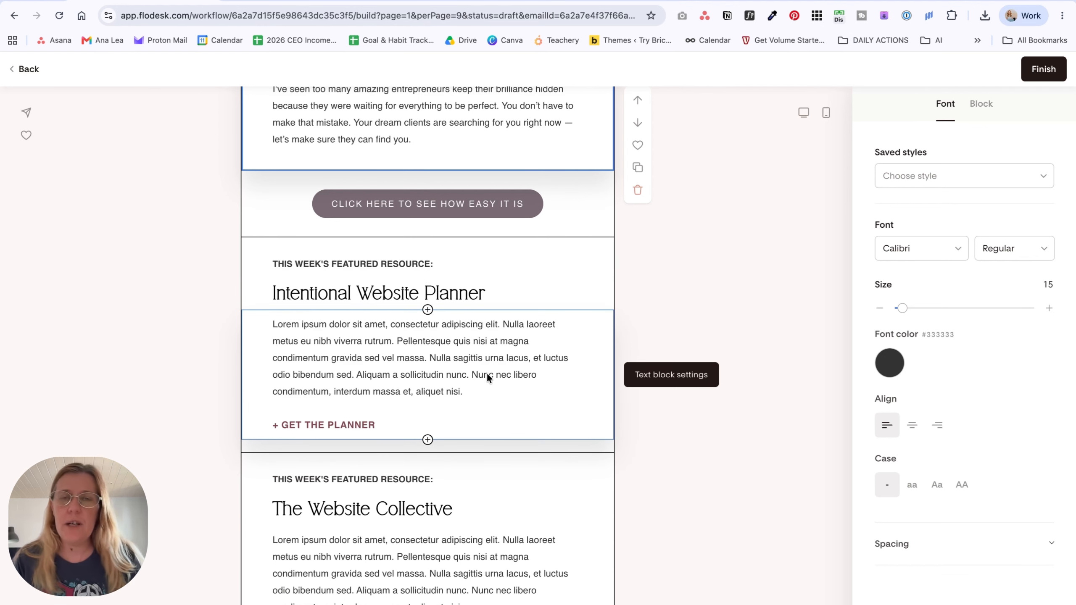
pyautogui.scroll(-2, 484, 372)
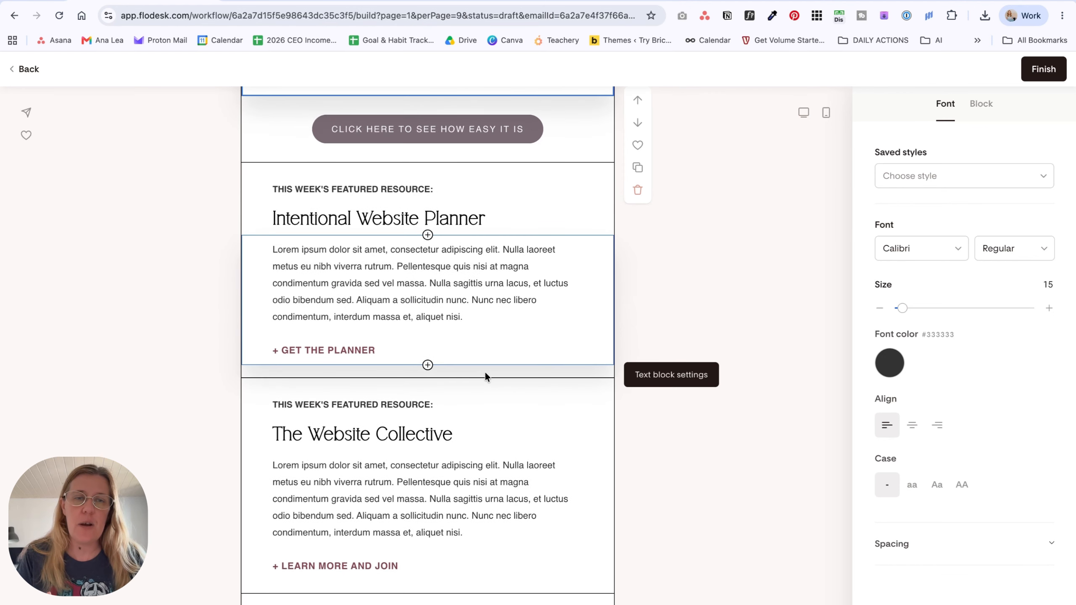
pyautogui.scroll(2, 485, 371)
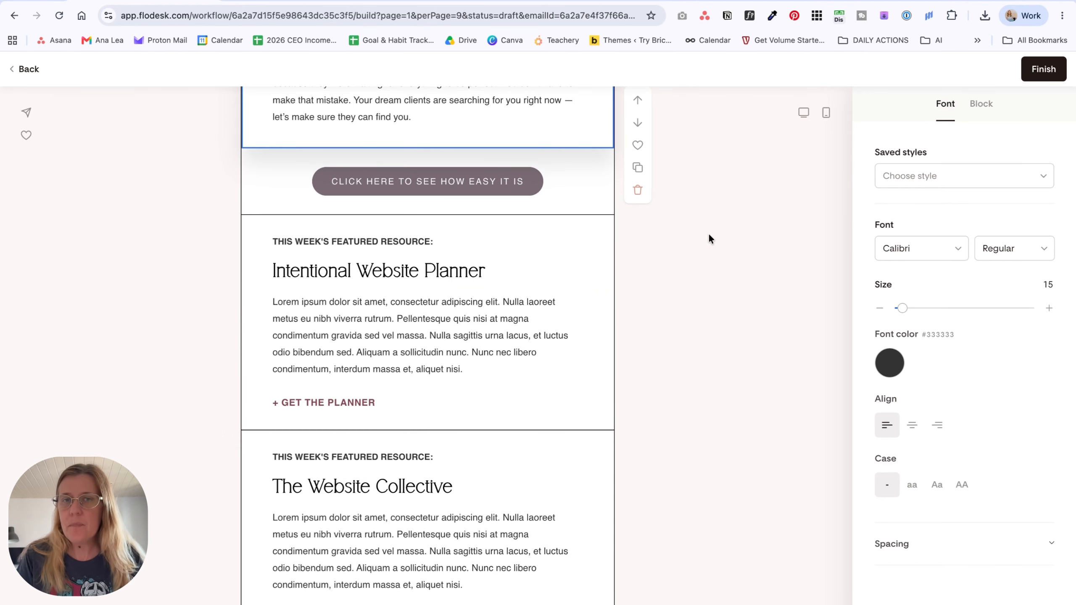
pyautogui.click(1042, 69)
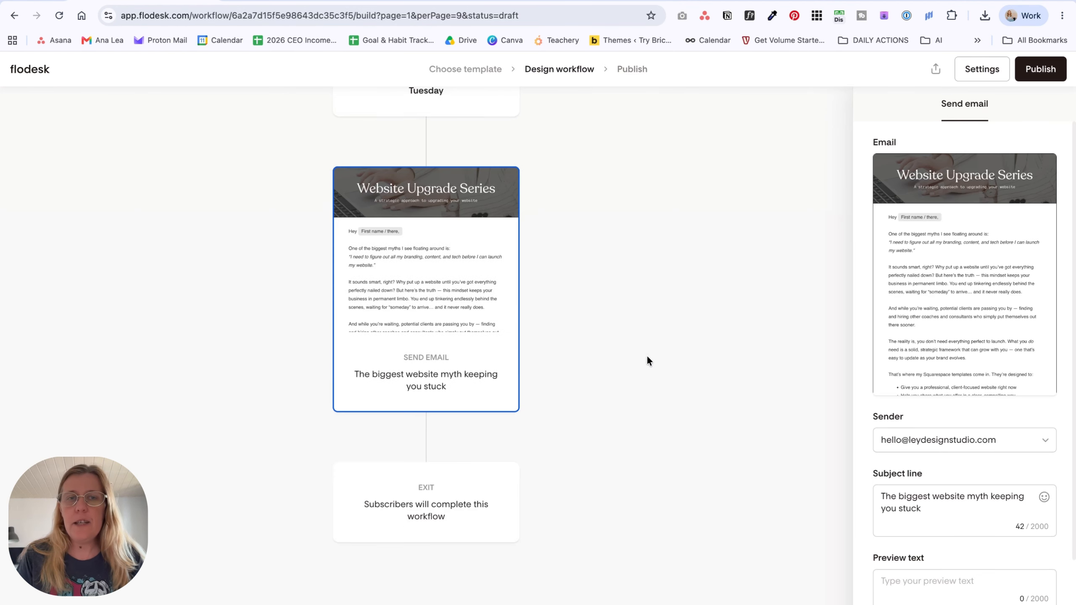
# Add a time delay after the second email that waits for a certain day of the week, Tuesday.
pyautogui.scroll(-1, 647, 354)
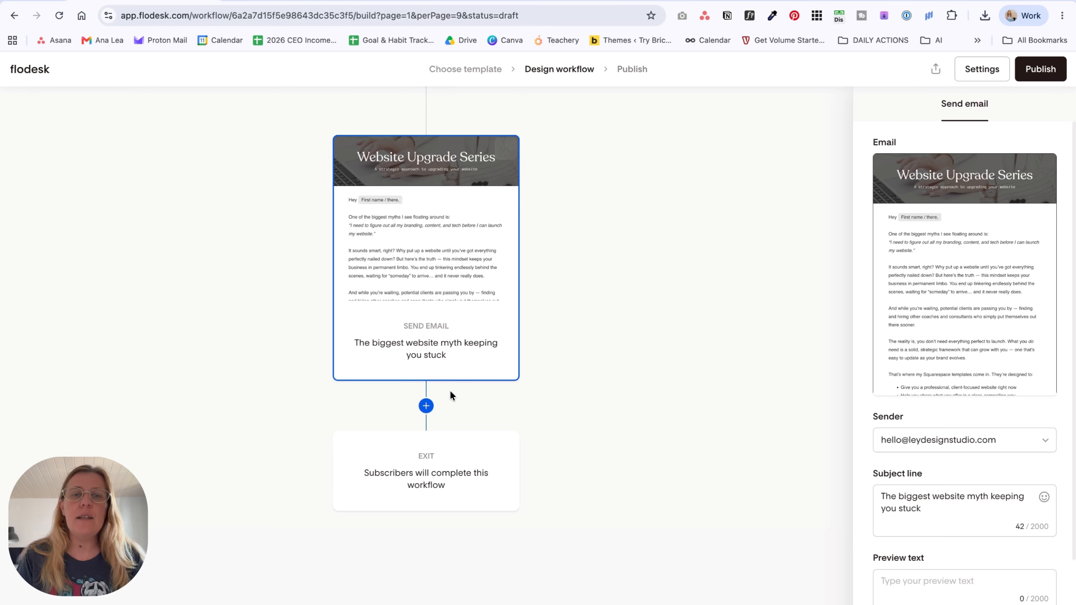
pyautogui.scroll(5, 451, 393)
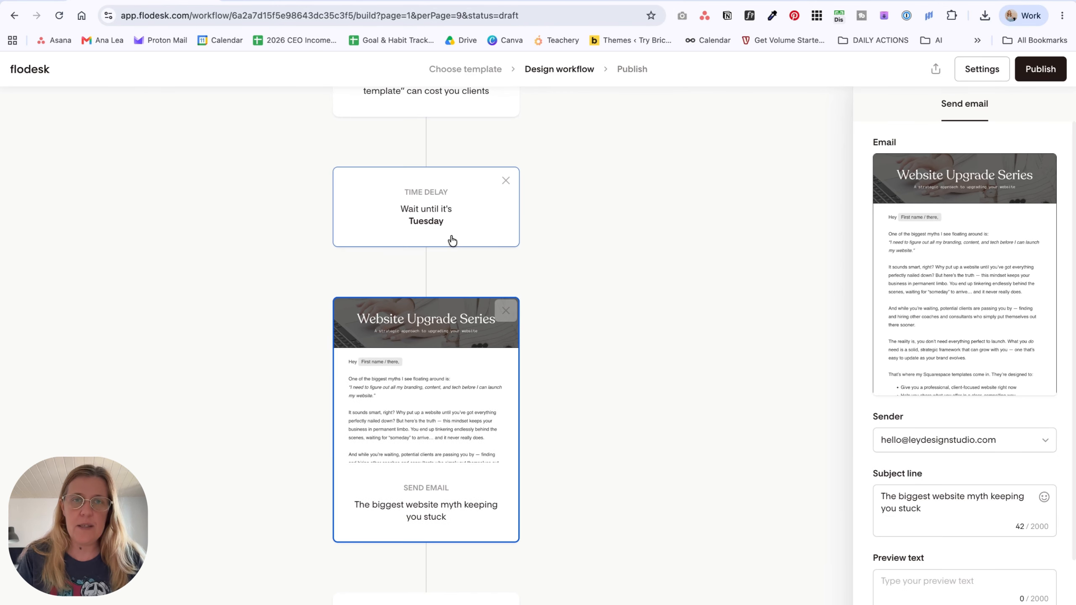
pyautogui.scroll(-1, 478, 439)
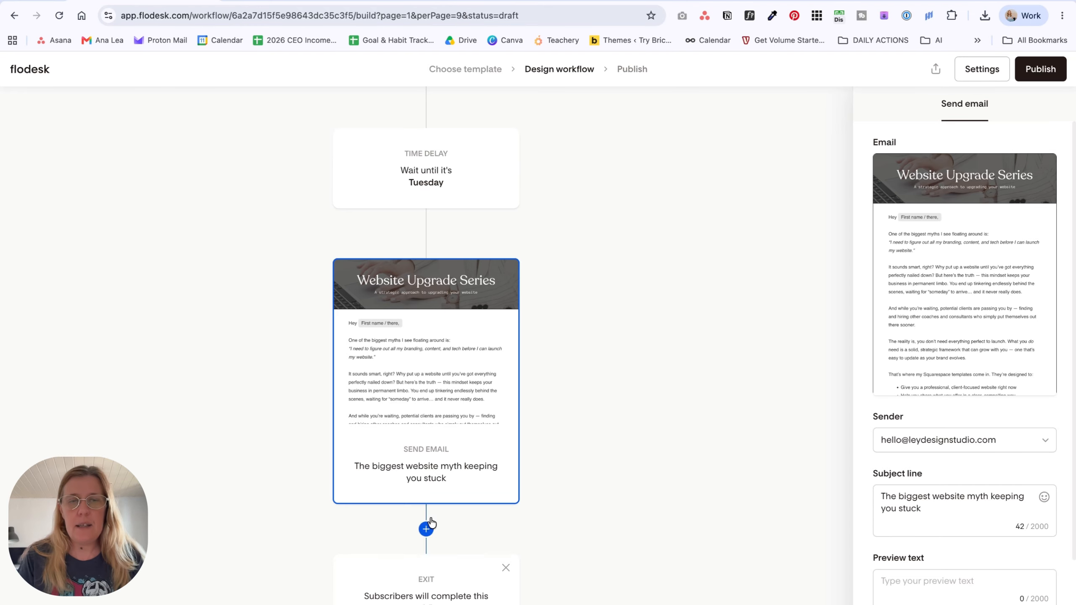
pyautogui.scroll(-1, 440, 435)
pyautogui.scroll(-1, 441, 435)
pyautogui.click(427, 462)
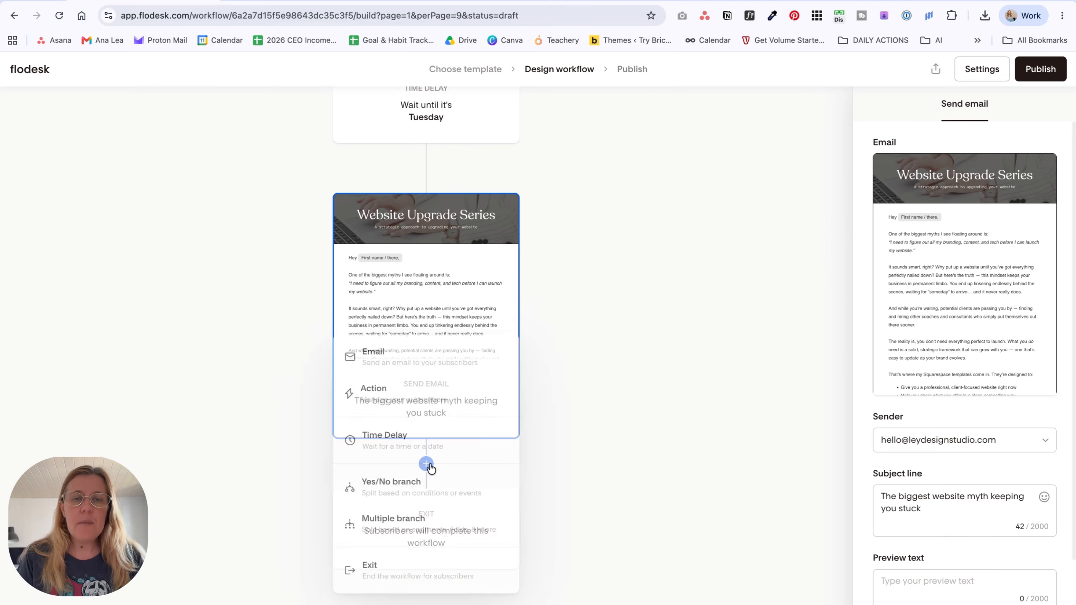
pyautogui.click(427, 450)
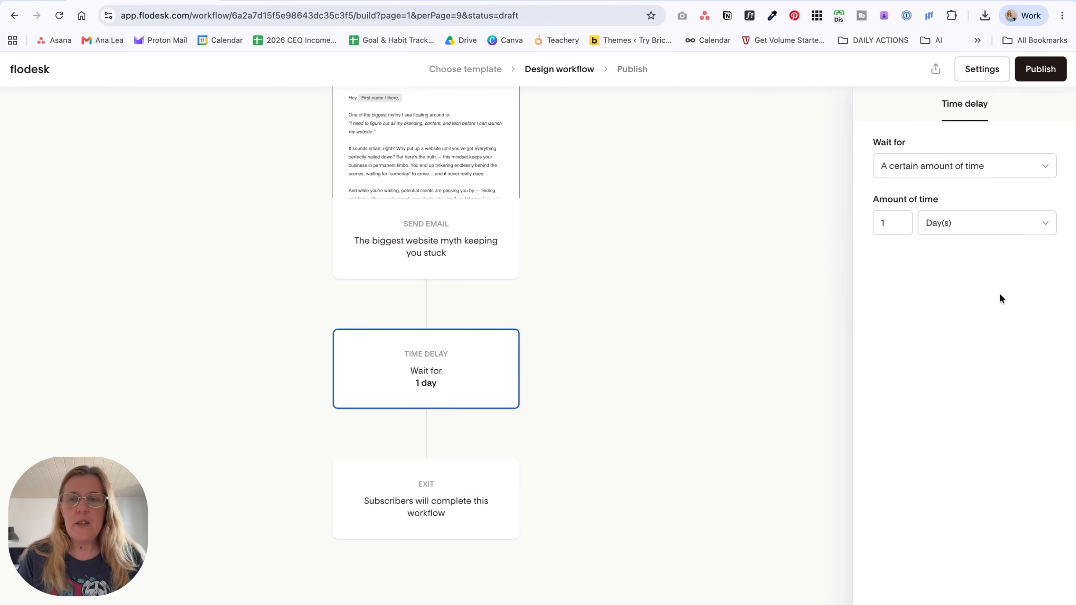
pyautogui.click(972, 166)
pyautogui.click(984, 230)
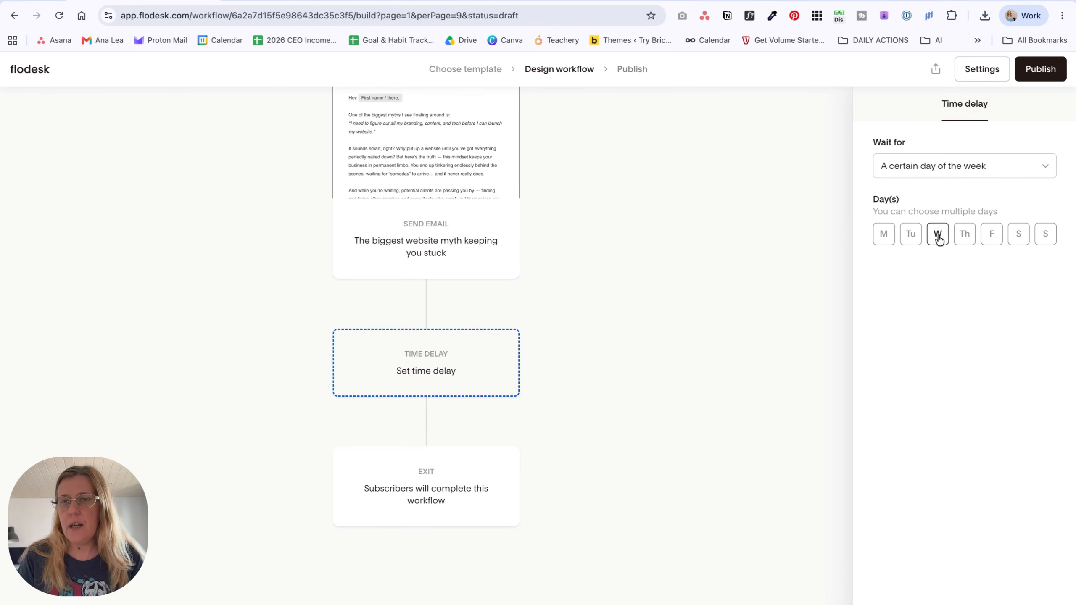
pyautogui.click(911, 235)
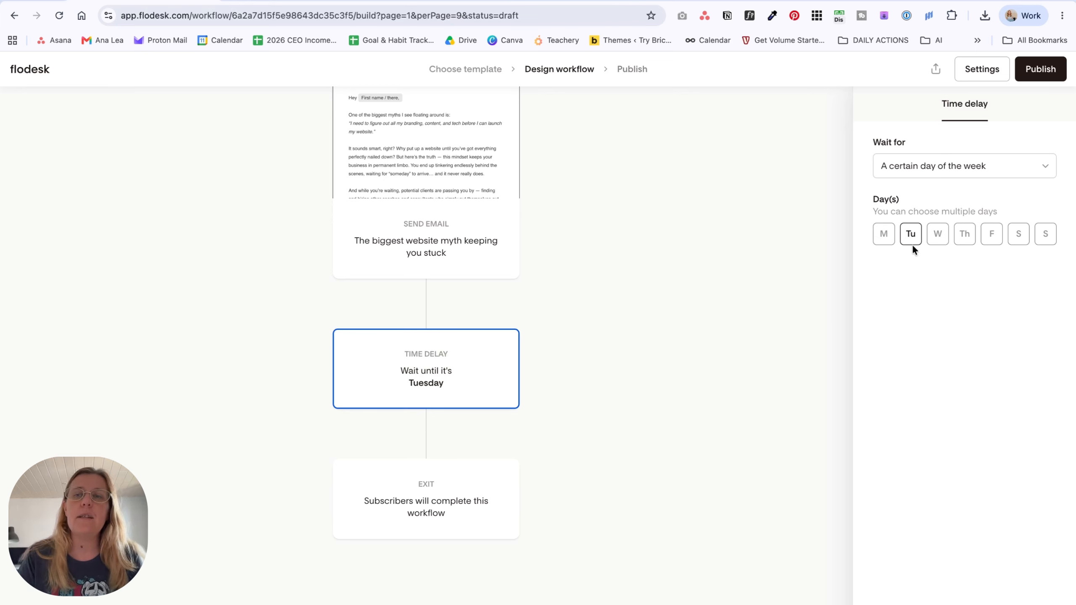
pyautogui.moveTo(508, 431)
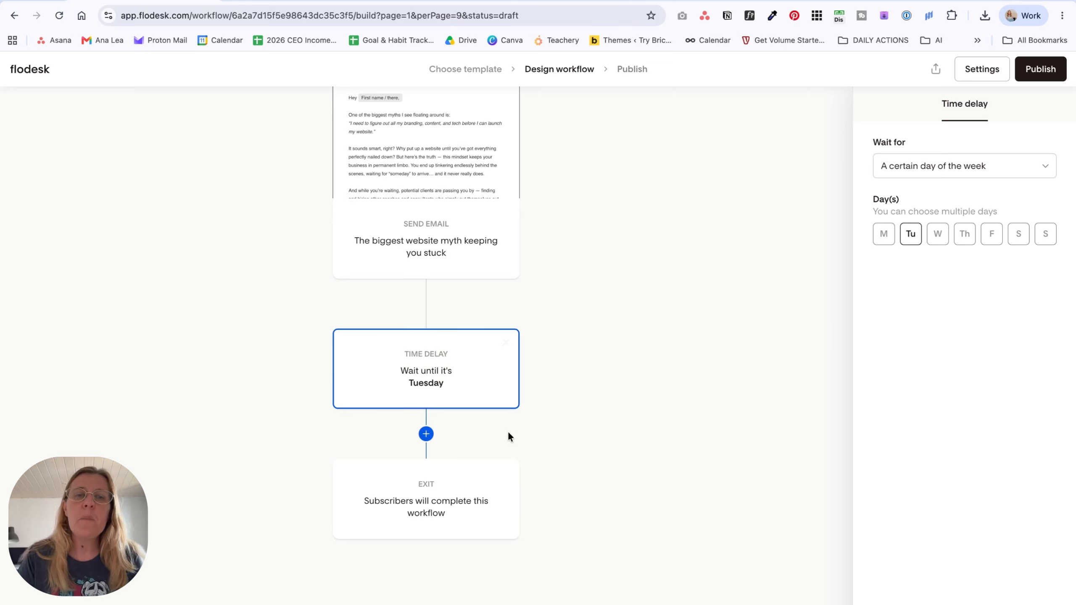
# Add a third email after the new Tuesday delay by duplicating Website Upgrade Series w Services Promo.
pyautogui.click(425, 434)
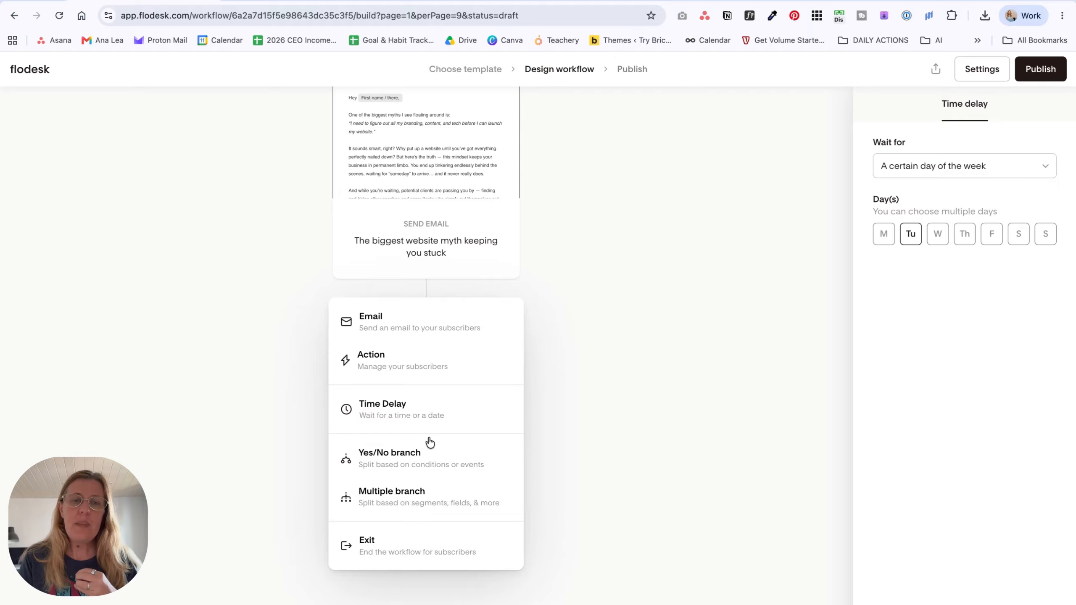
pyautogui.click(432, 343)
pyautogui.click(977, 154)
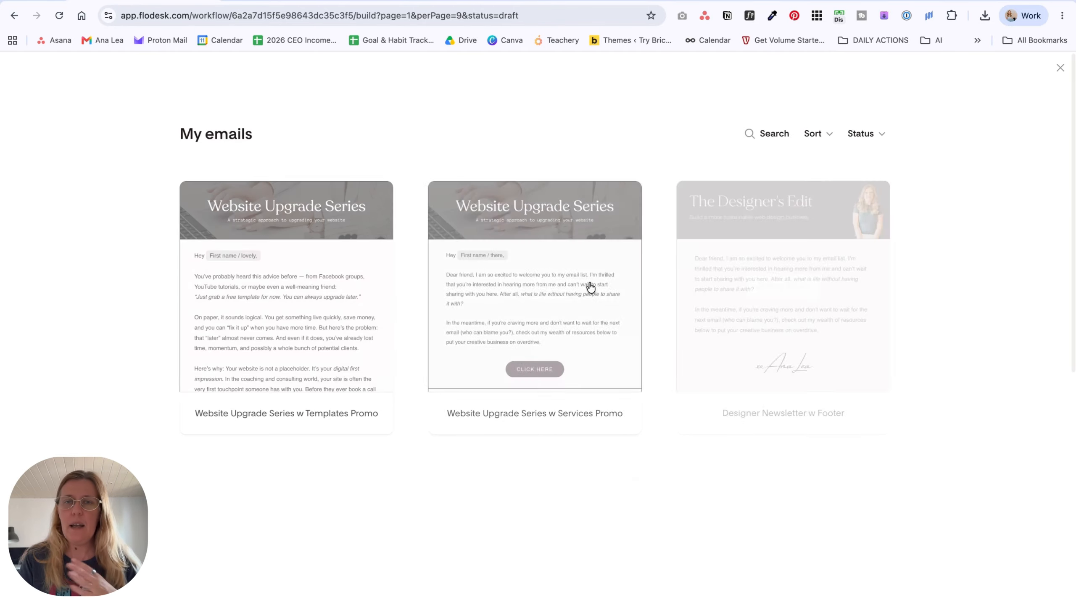
pyautogui.click(537, 285)
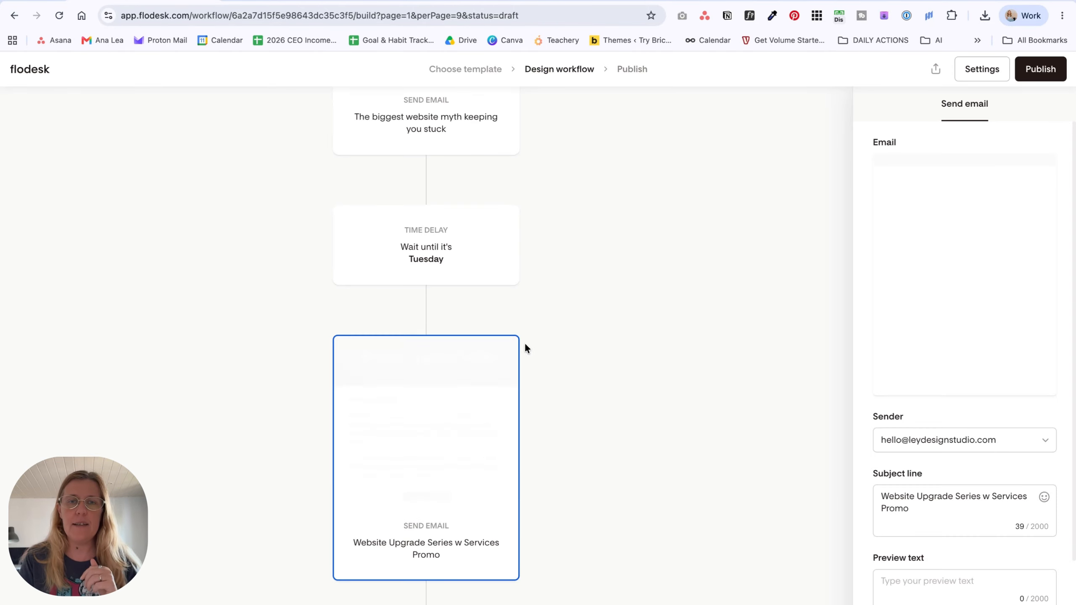
# Add a time delay of 99 days after the third email.
pyautogui.scroll(-5, 525, 347)
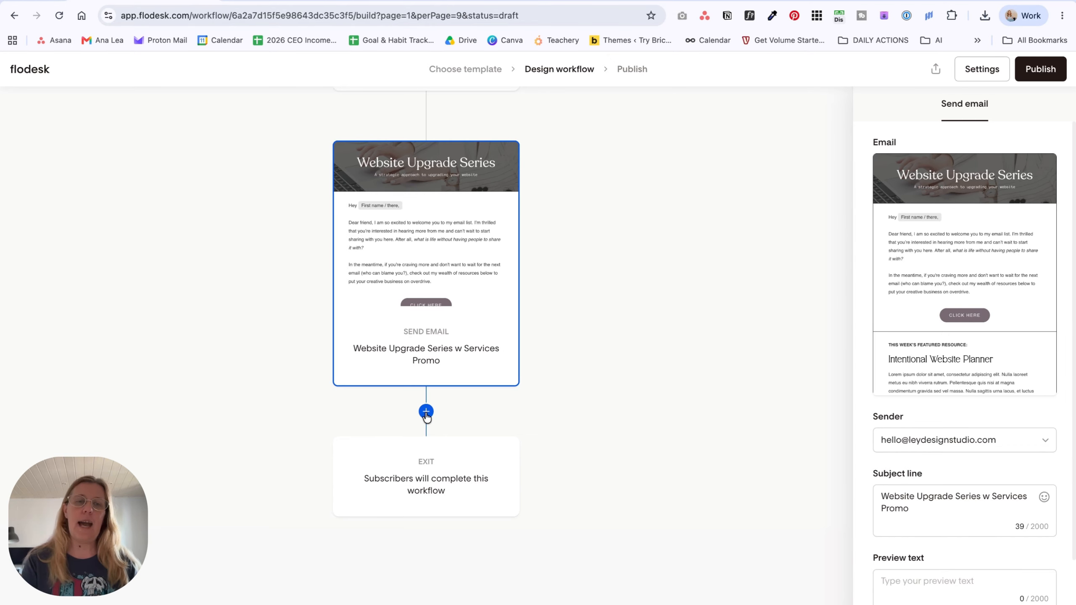
pyautogui.click(426, 412)
pyautogui.click(428, 396)
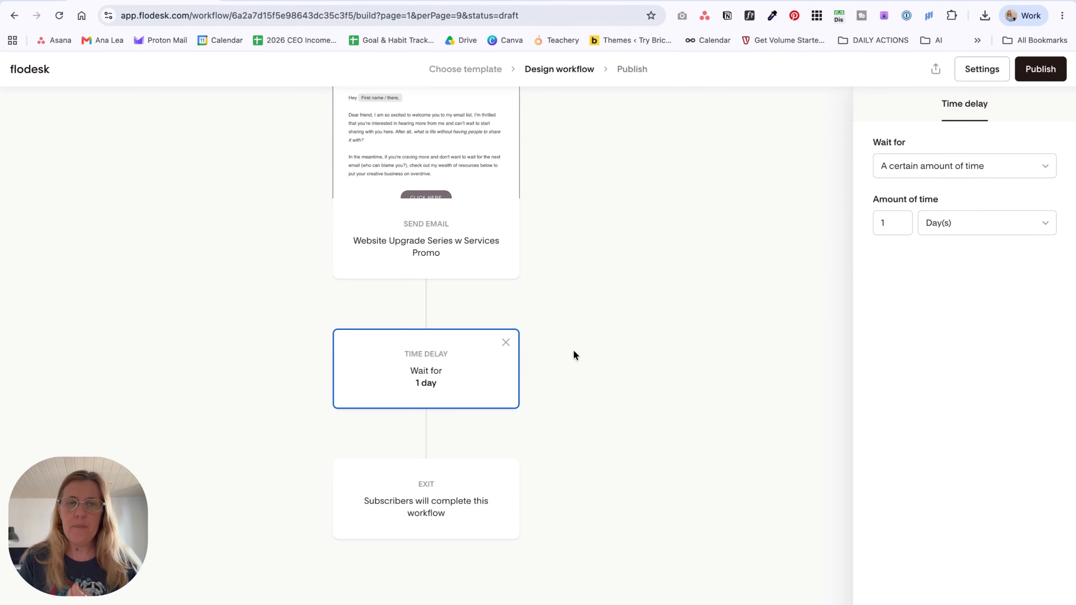
pyautogui.doubleClick(890, 222)
pyautogui.write('99')
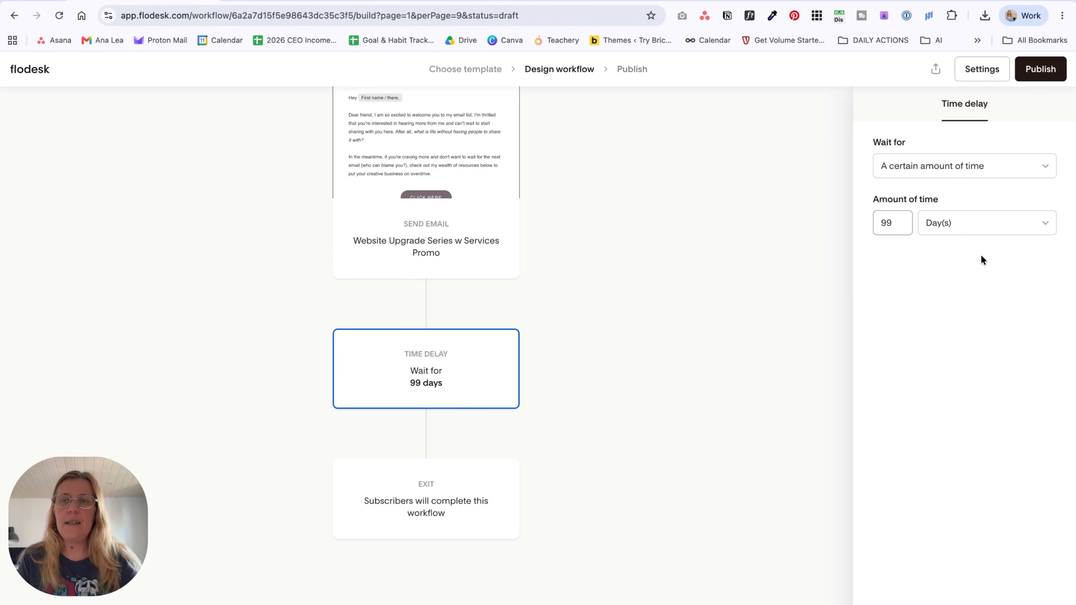
pyautogui.click(981, 254)
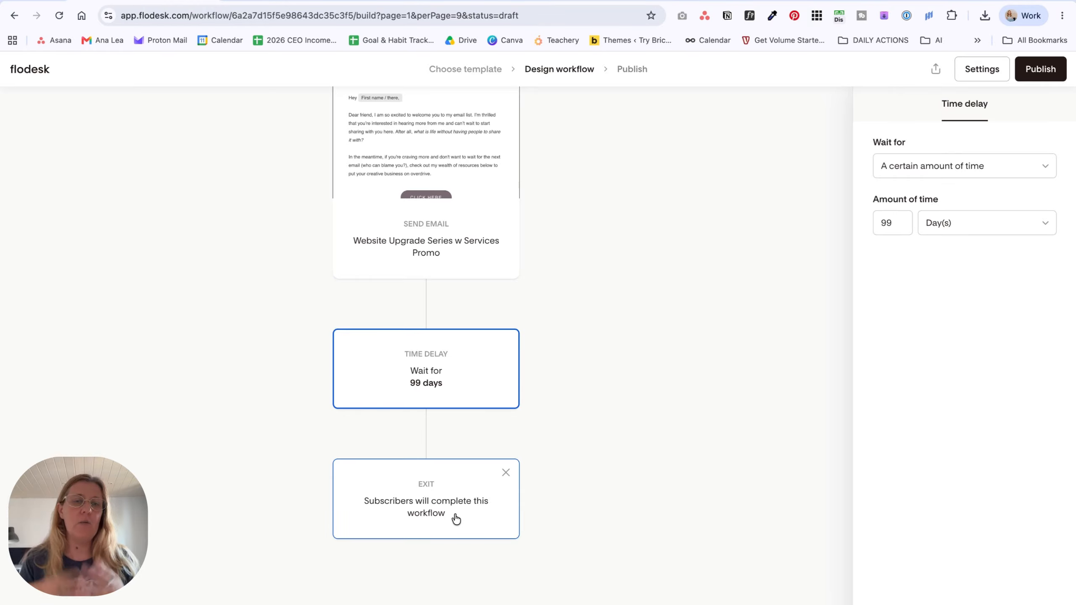
# Remove the 99-day time delay after the third email, keeping the exit step.
pyautogui.click(506, 473)
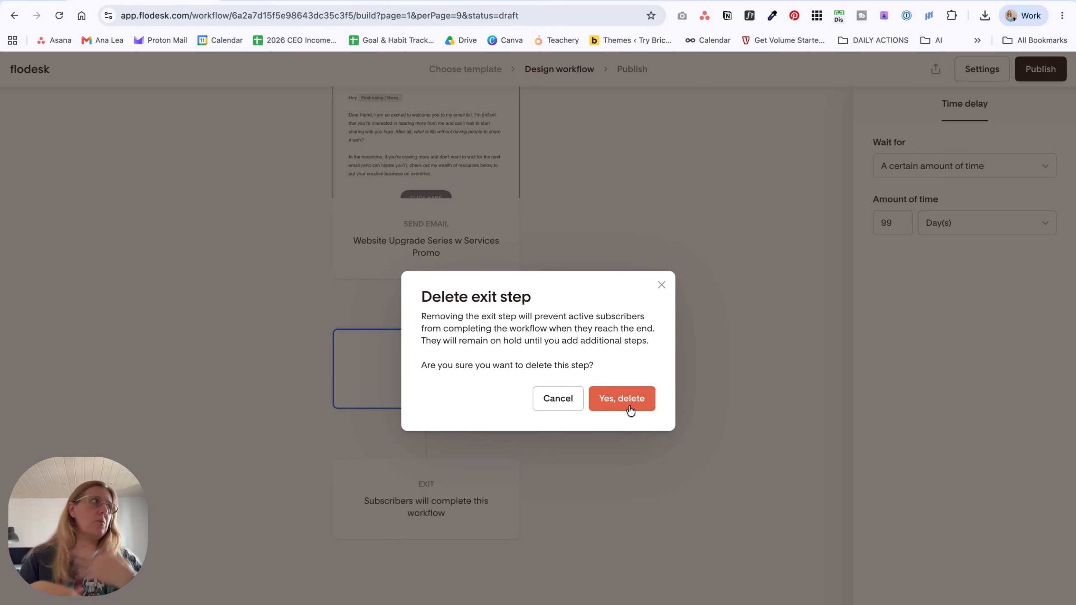
pyautogui.click(662, 285)
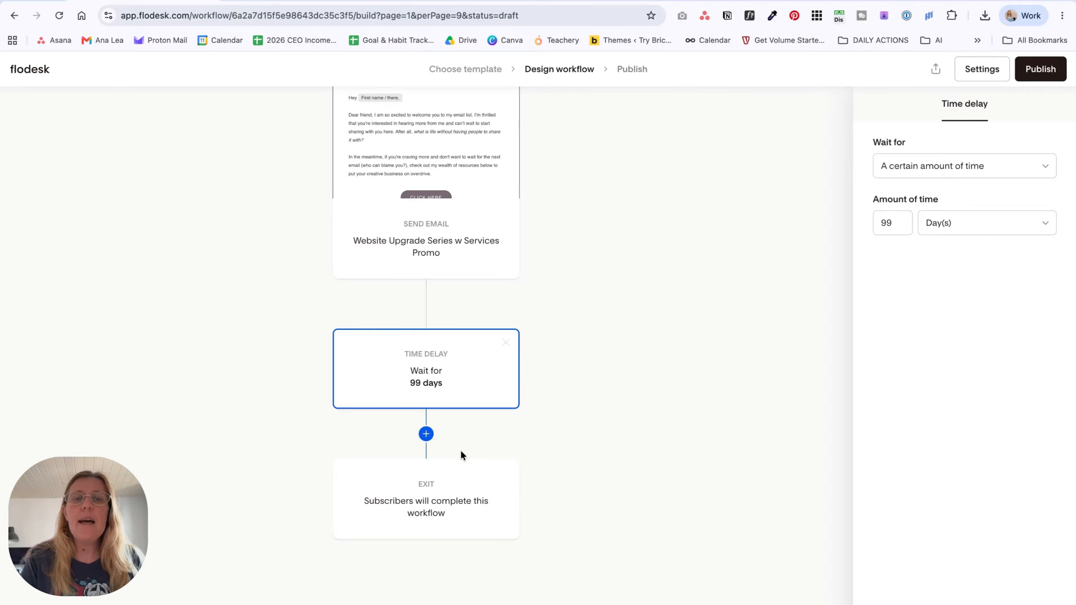
pyautogui.click(507, 344)
pyautogui.click(622, 374)
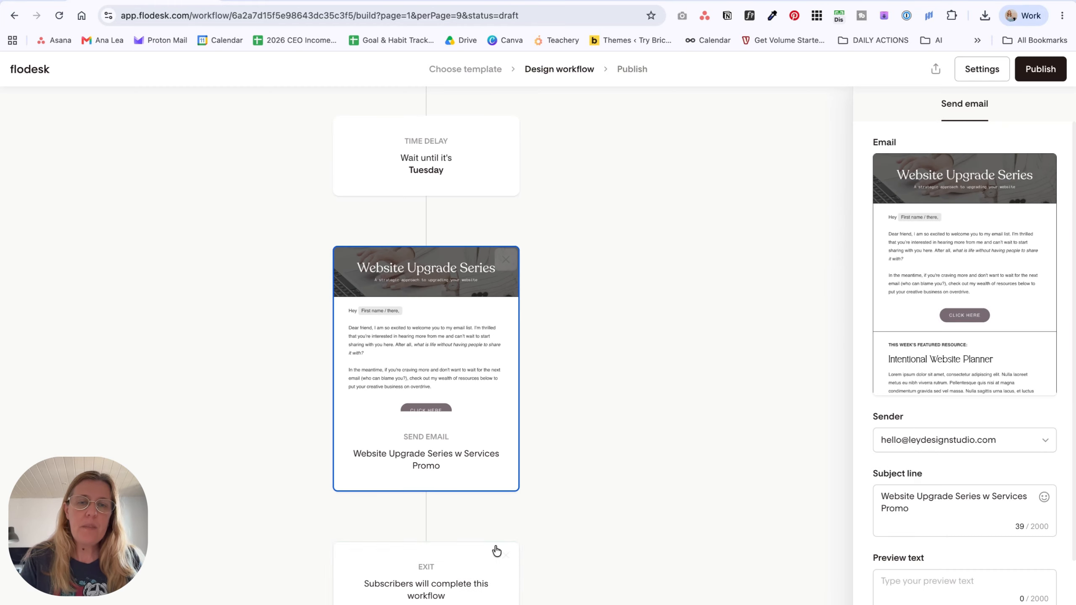
# Delete the workflow's exit step and add a delay until Tuesday after the third email in its place.
pyautogui.click(505, 557)
pyautogui.click(627, 400)
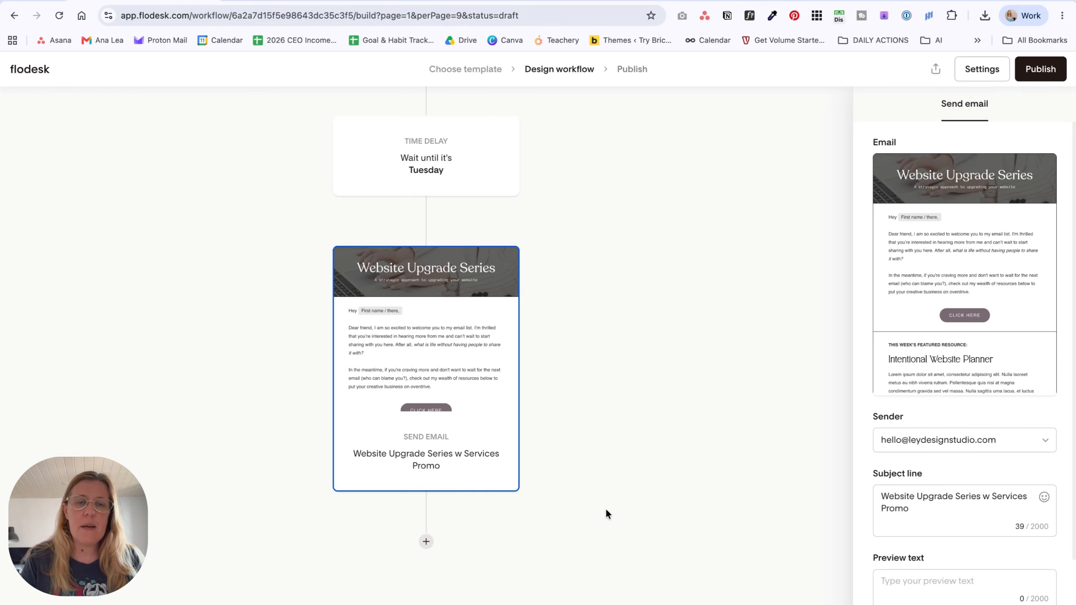
pyautogui.scroll(-3, 477, 479)
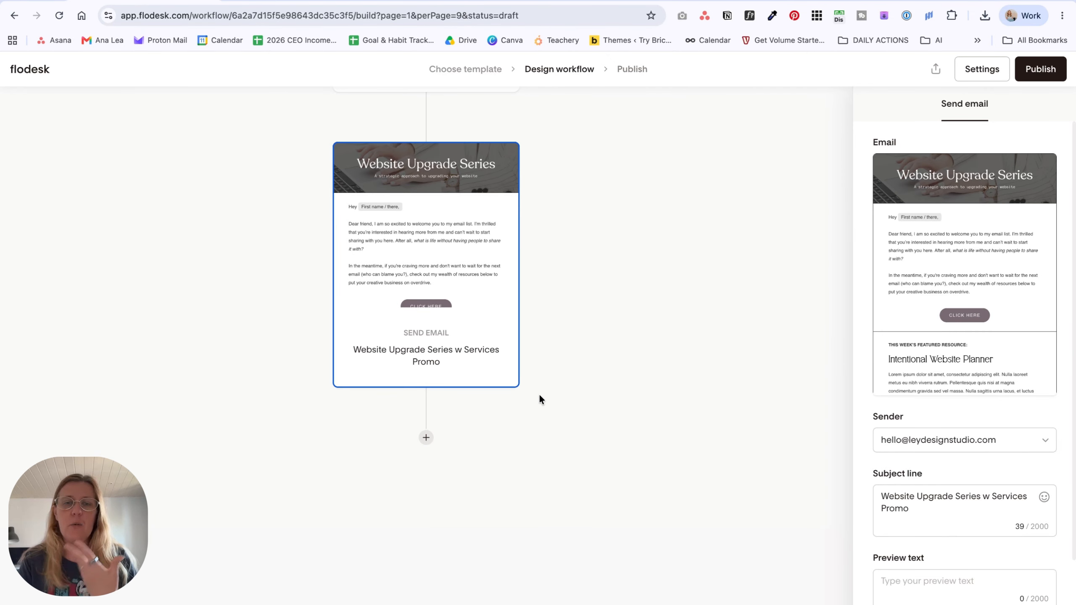
pyautogui.click(427, 438)
pyautogui.click(426, 417)
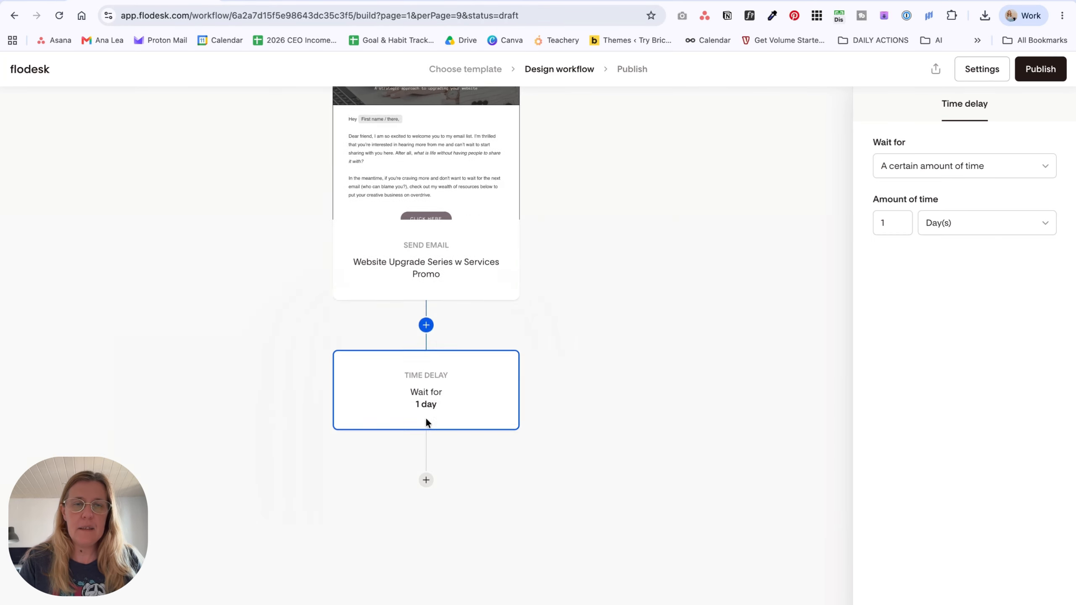
pyautogui.click(899, 219)
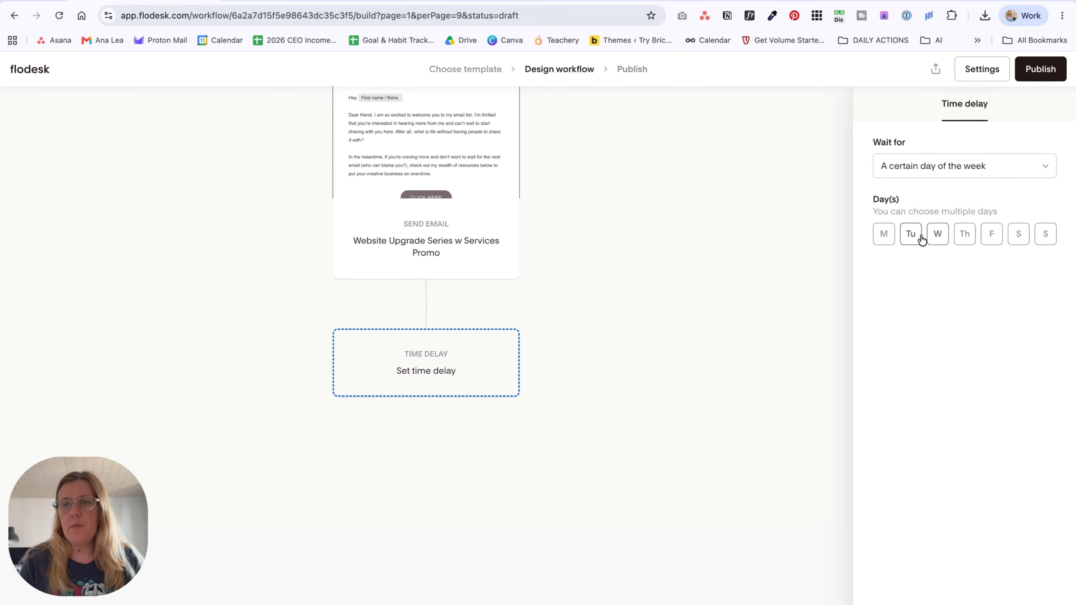
pyautogui.click(911, 234)
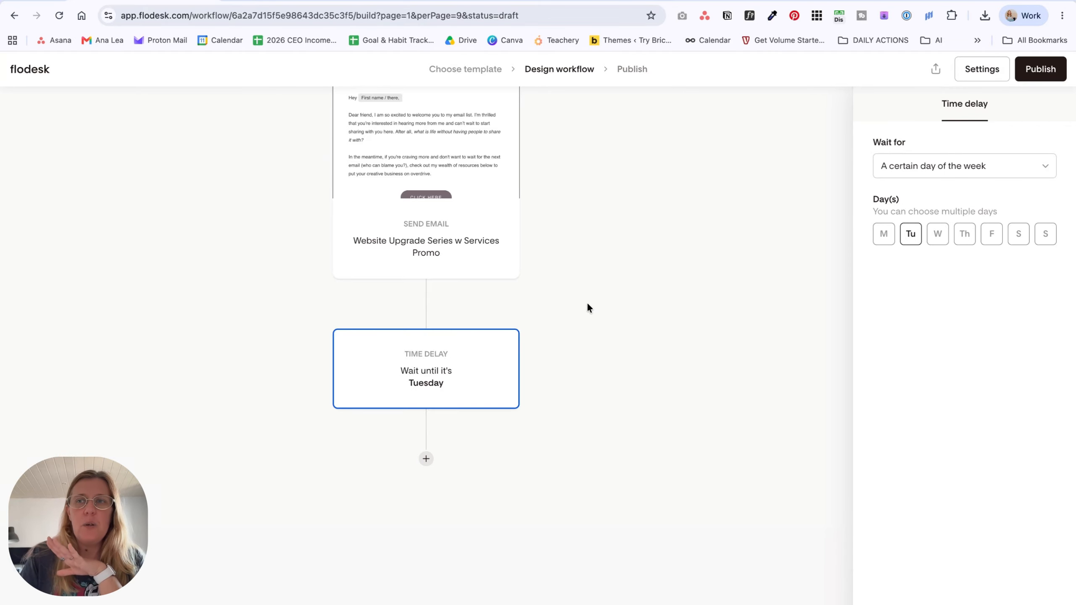
# Check the workflow back up to its segment trigger and publish it live.
pyautogui.scroll(15, 587, 308)
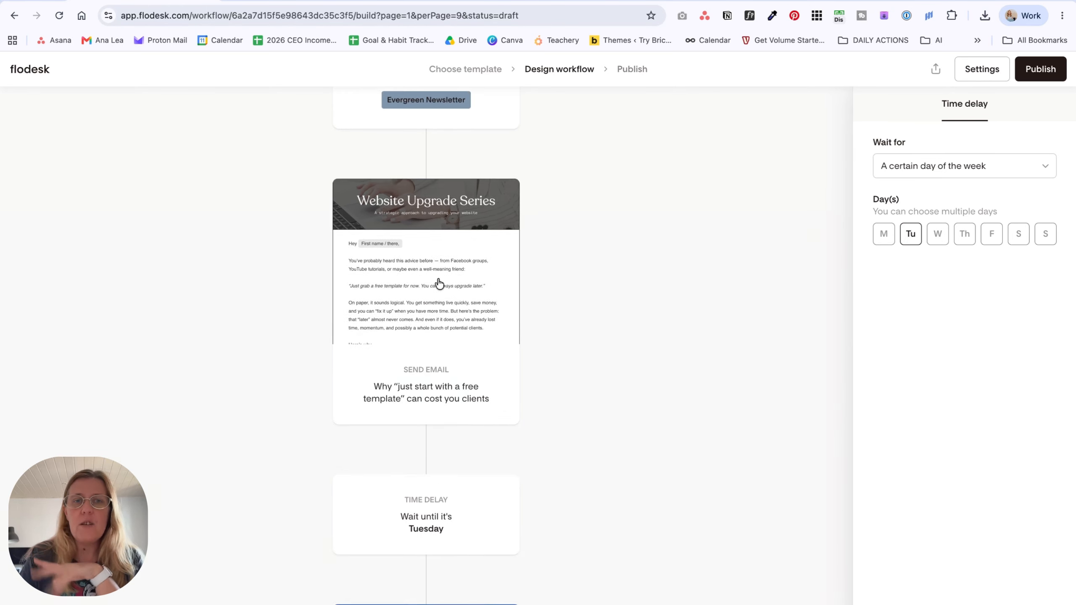
pyautogui.scroll(5, 439, 284)
pyautogui.click(1040, 69)
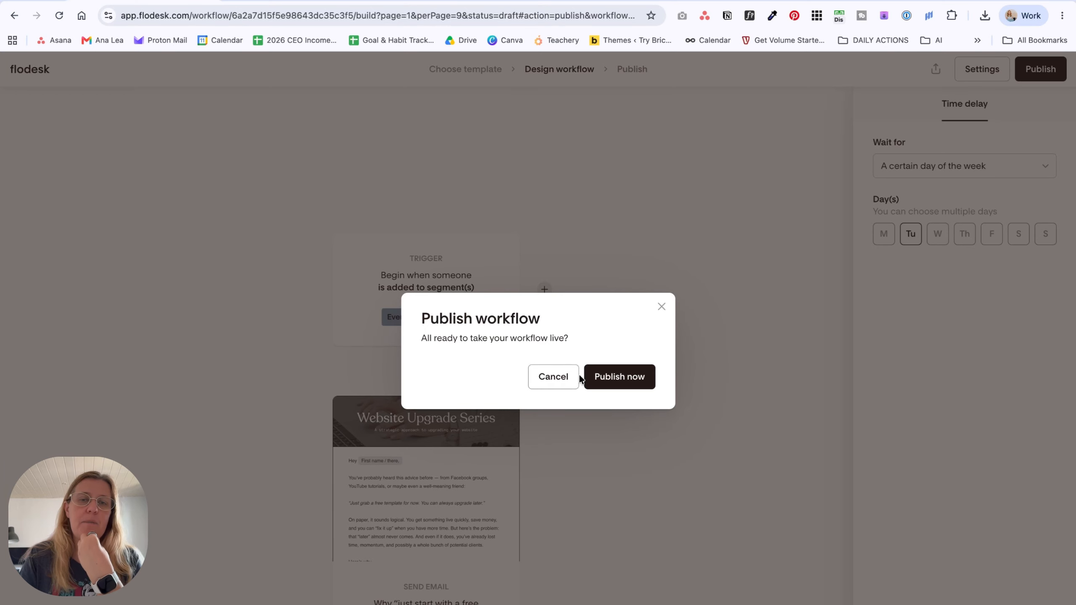
pyautogui.click(623, 377)
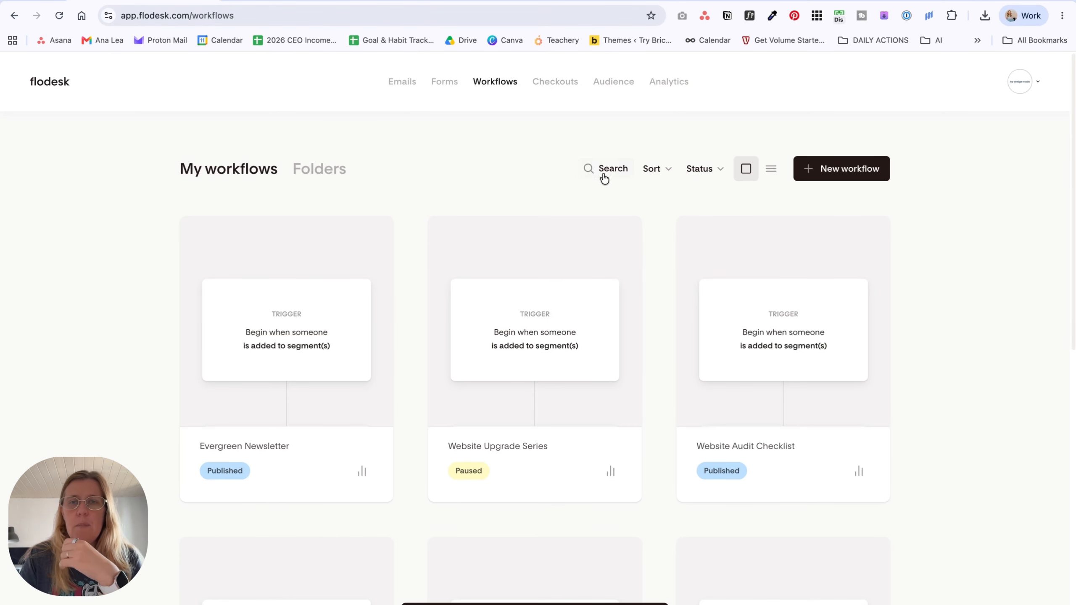
# Find the Welcome Sequence workflow, open it and pause it for editing.
pyautogui.click(372, 235)
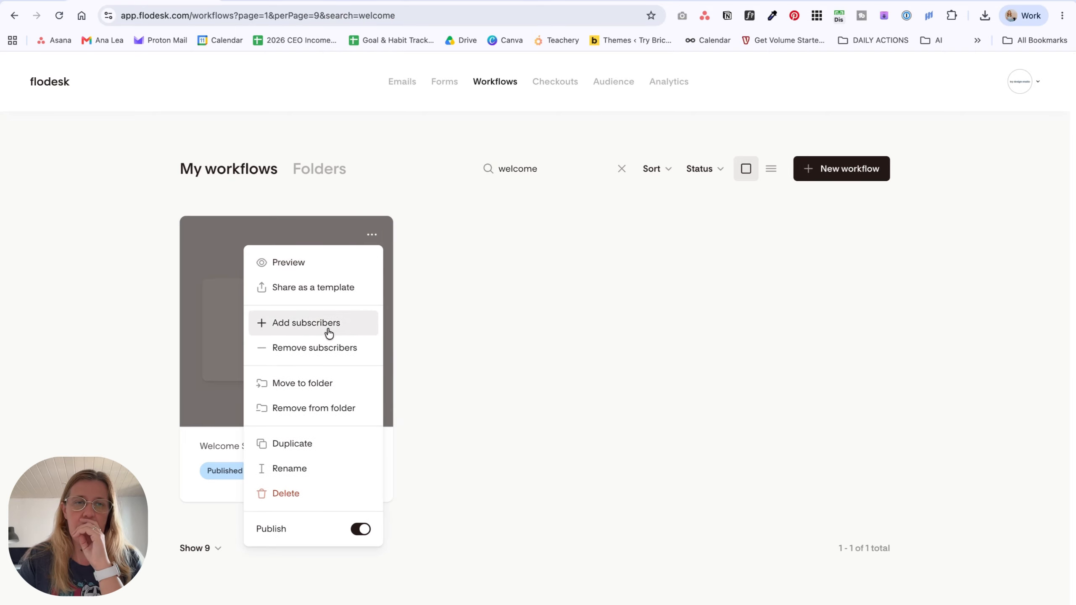
pyautogui.click(287, 318)
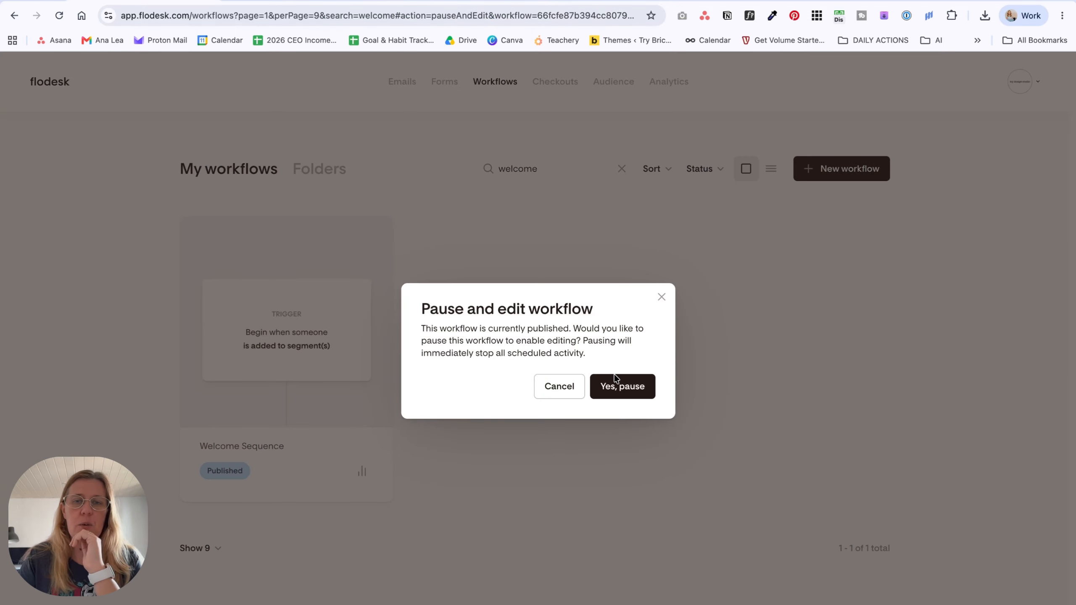
pyautogui.click(625, 392)
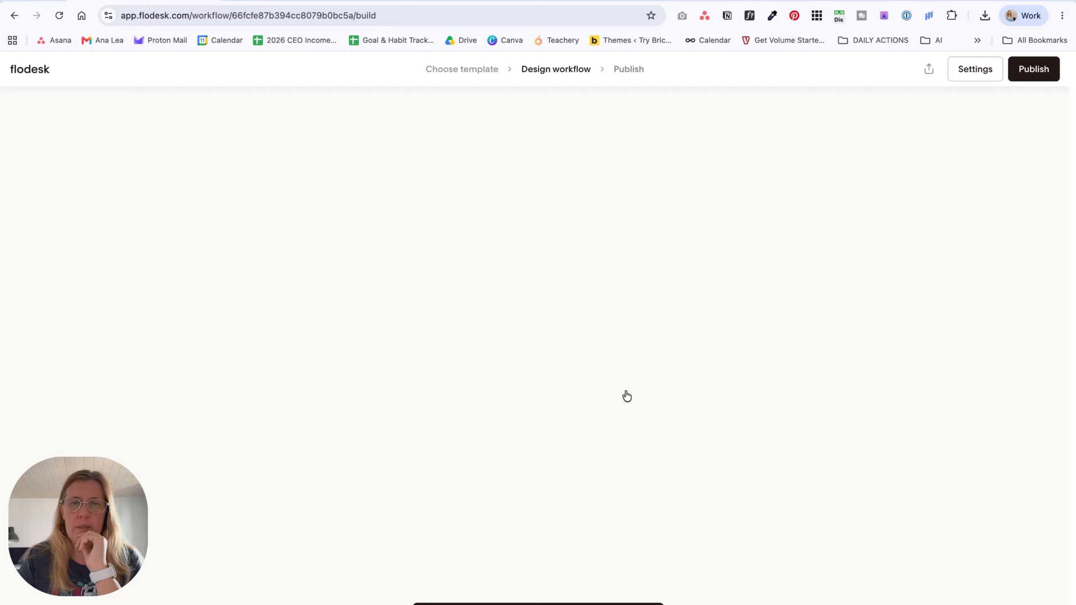
# Add an action after the last welcome email, before the exit, that adds subscribers to the Evergreen Newsletter segment.
pyautogui.click(539, 440)
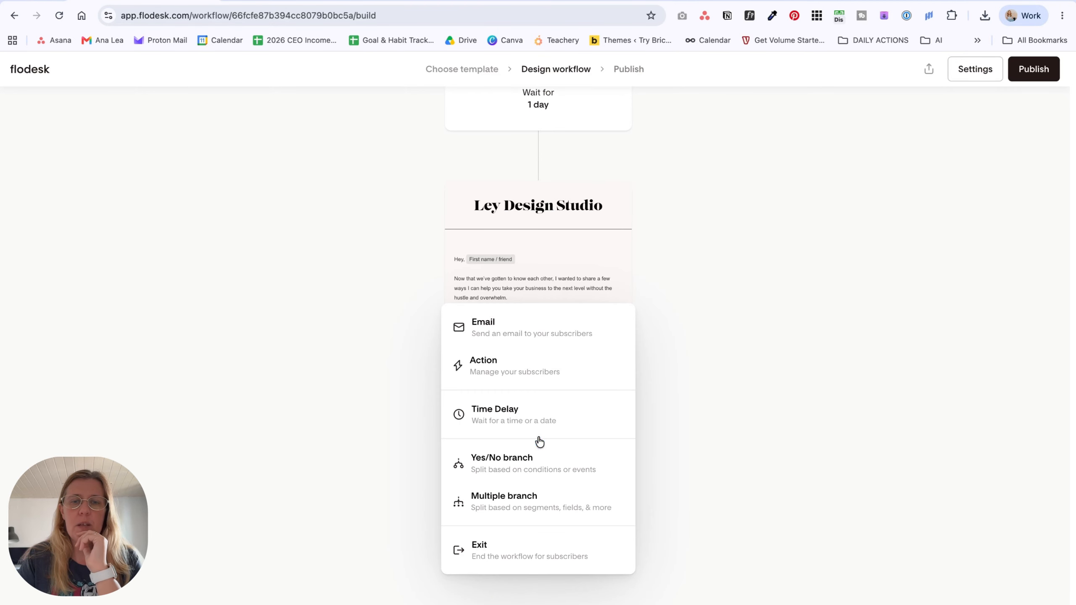
pyautogui.click(521, 367)
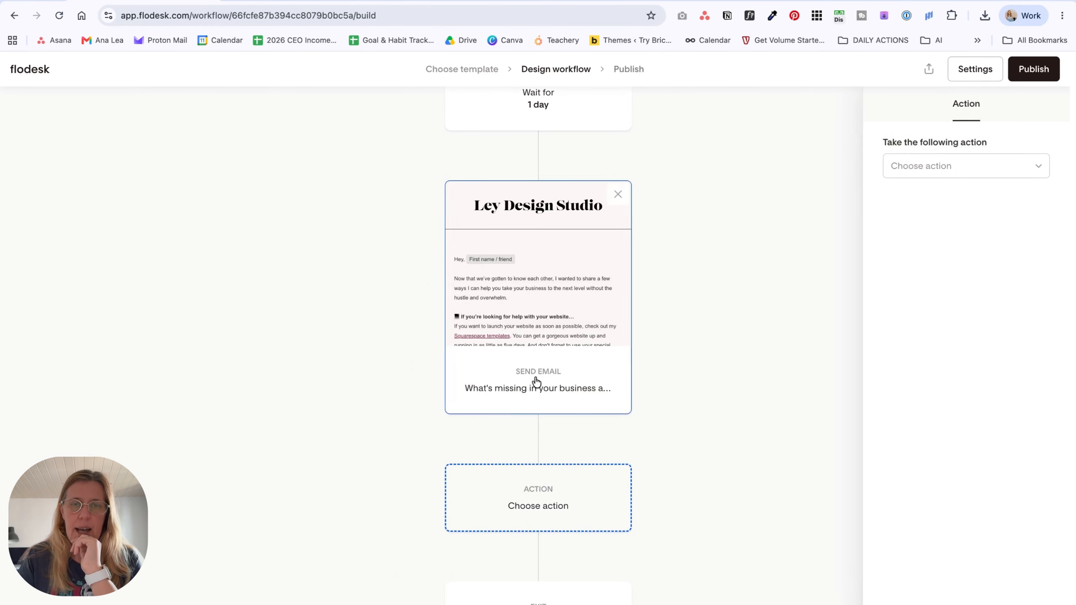
pyautogui.click(936, 171)
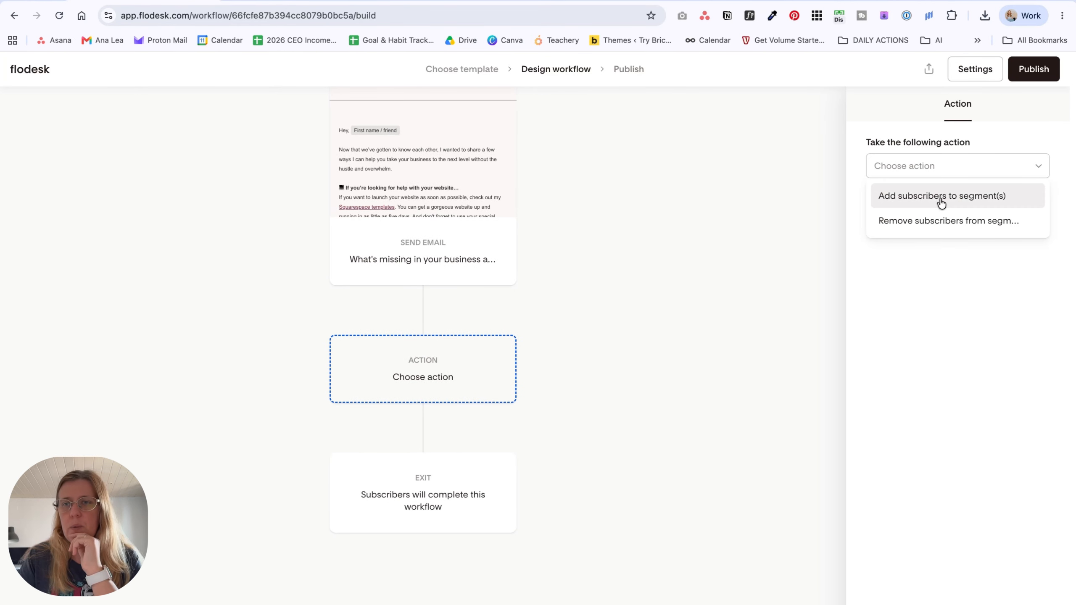
pyautogui.click(940, 195)
pyautogui.click(905, 223)
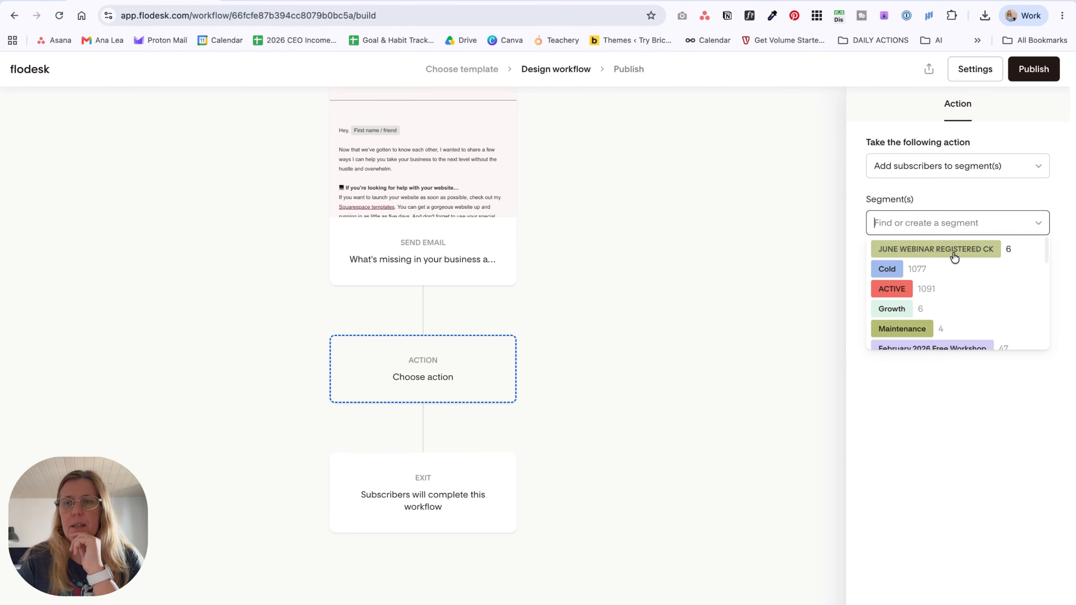
pyautogui.write('eve')
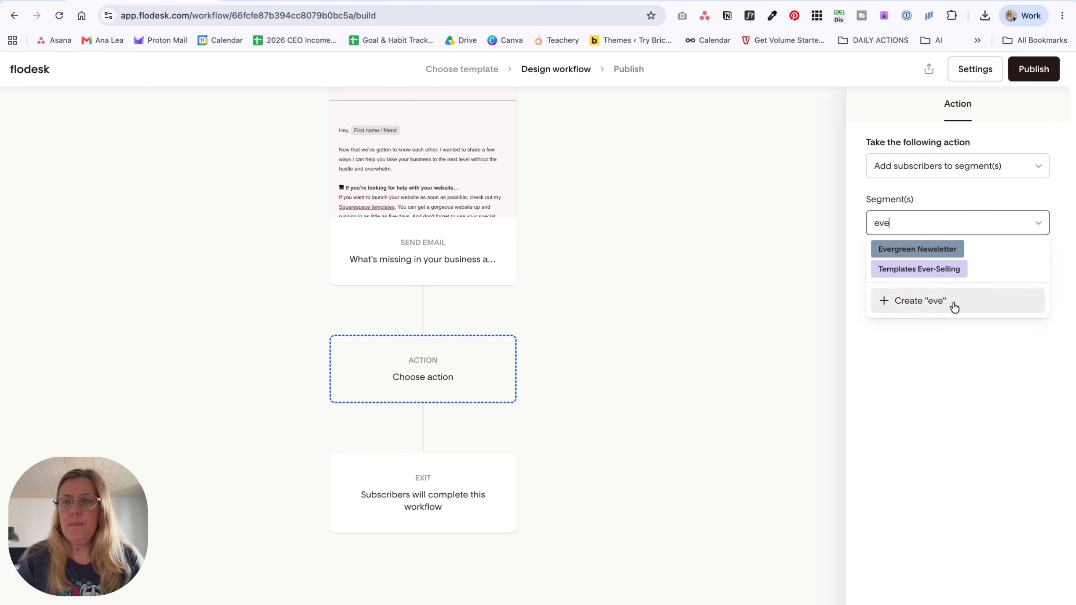
pyautogui.click(946, 251)
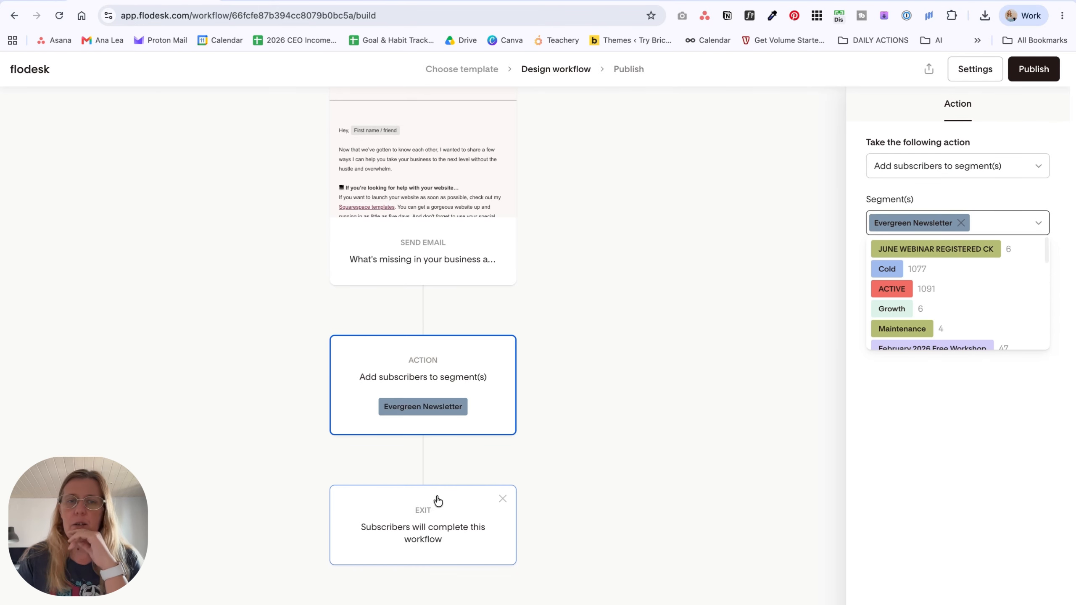